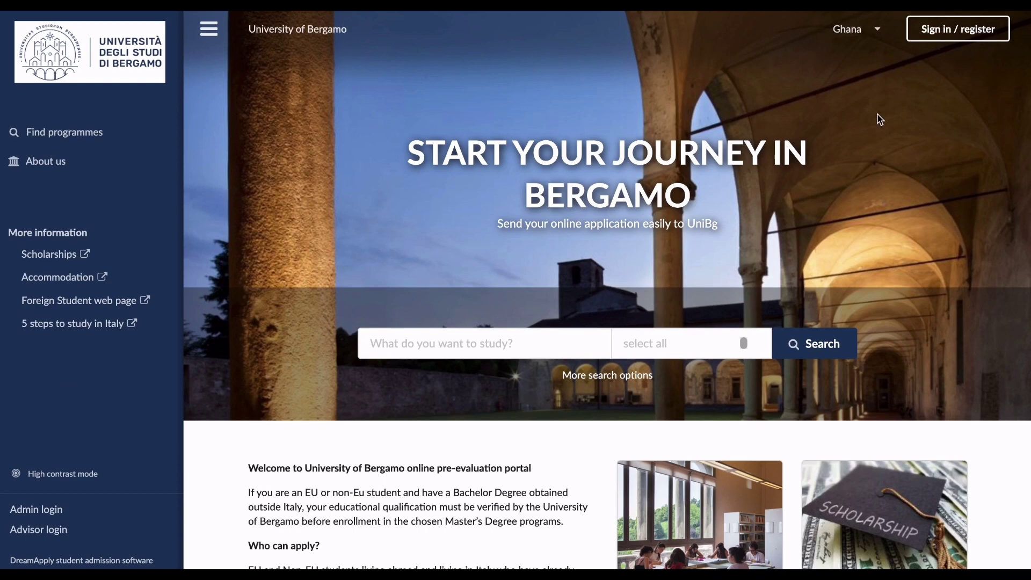
# Step: View the list of selectable citizenships and close the citizenship dialog
pyautogui.click(877, 34)
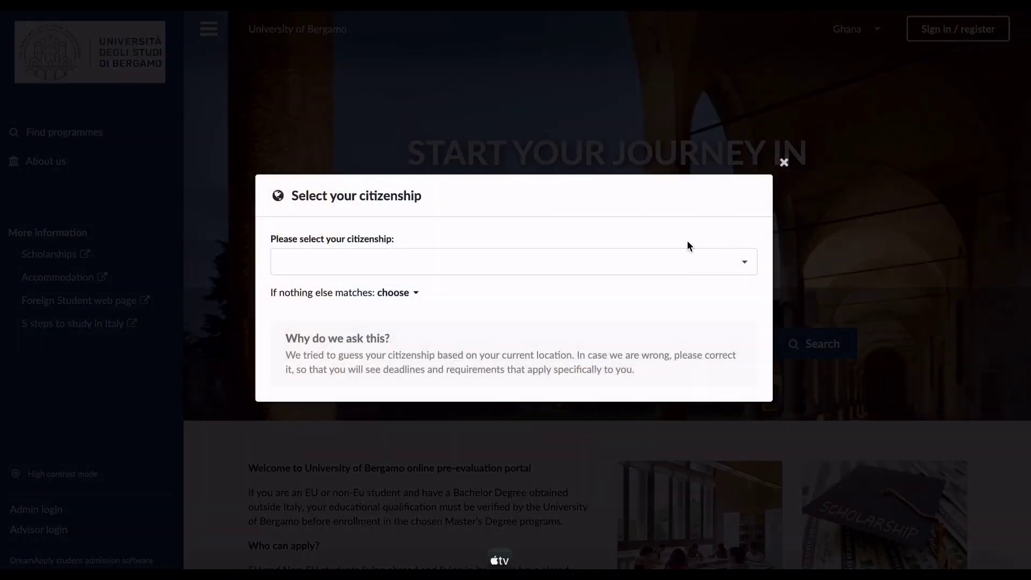
pyautogui.click(709, 261)
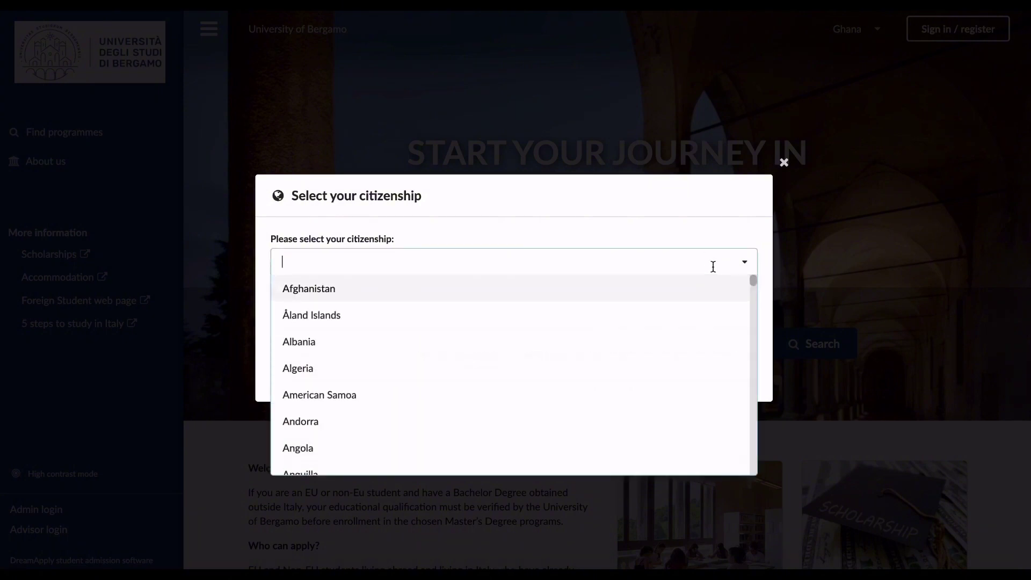
pyautogui.click(797, 83)
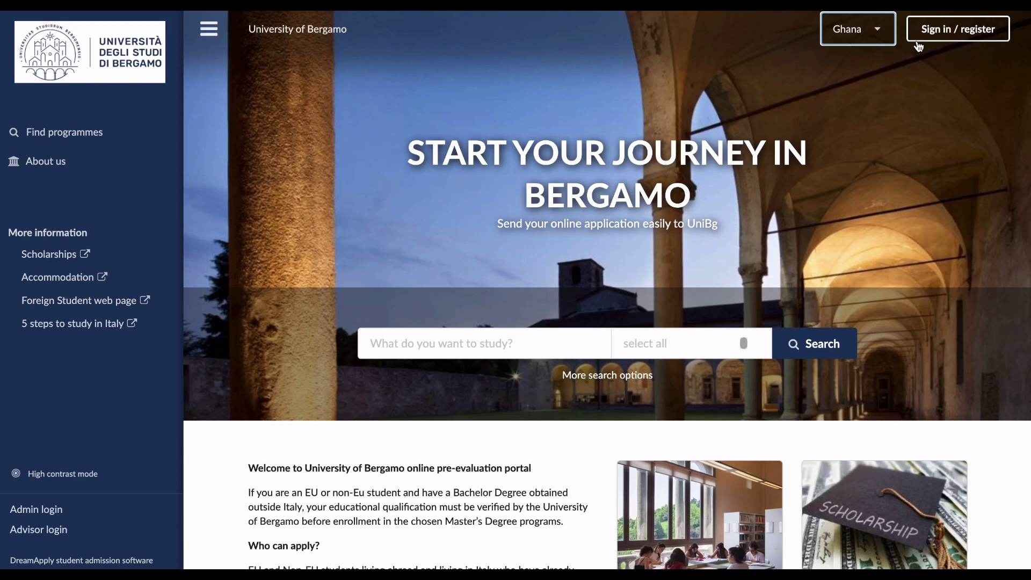
# Step: Start registration as a new applicant and submit the applicant's email address
pyautogui.click(940, 36)
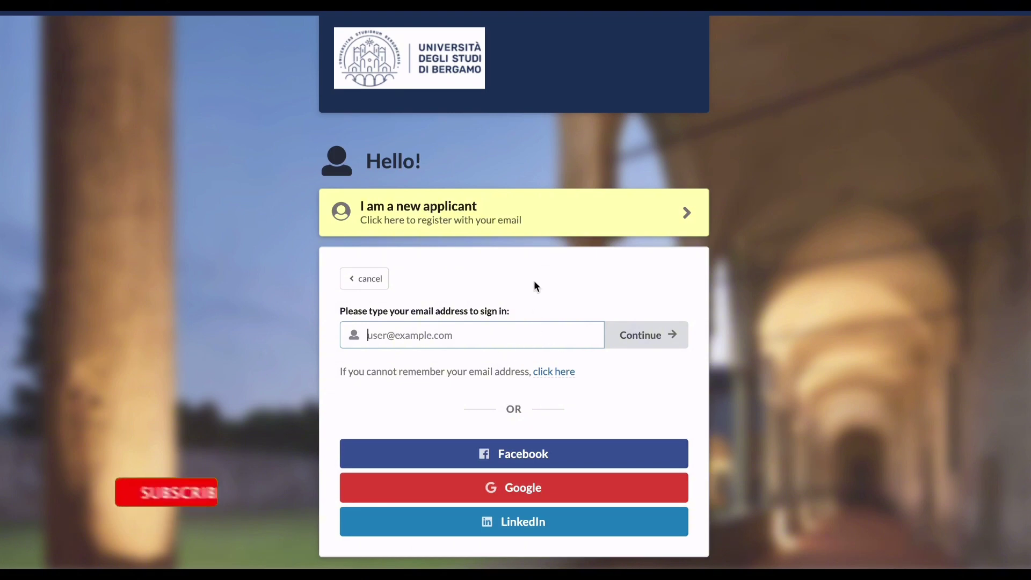
pyautogui.click(613, 219)
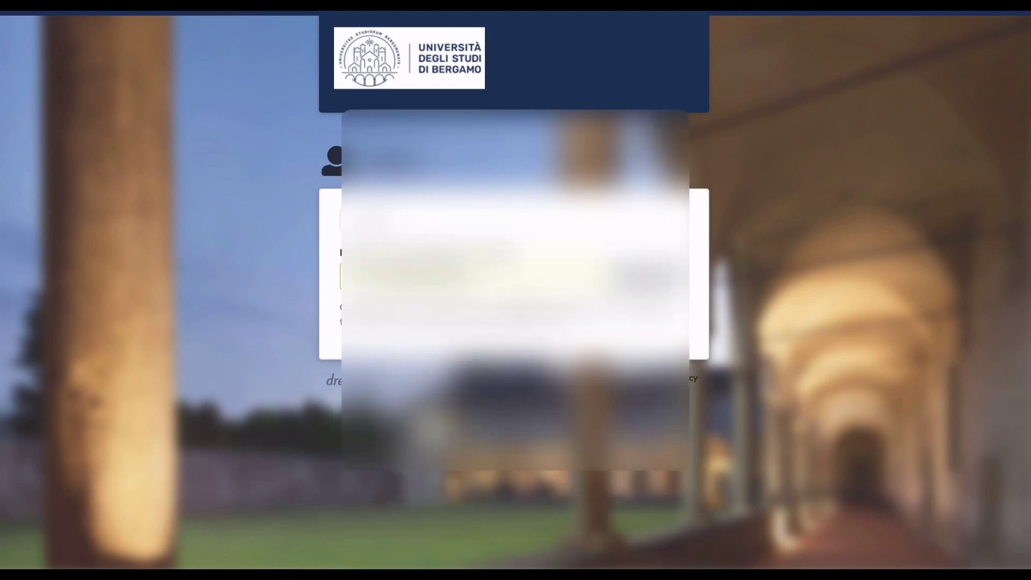
pyautogui.click(639, 275)
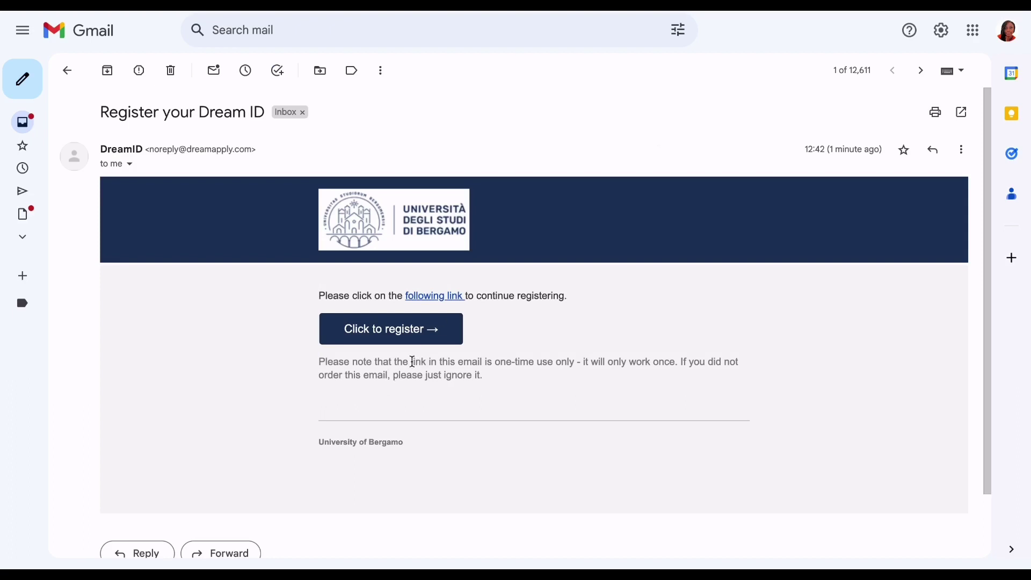
# Step: Follow the registration link in the DreamID email and submit the account registration form
pyautogui.click(411, 335)
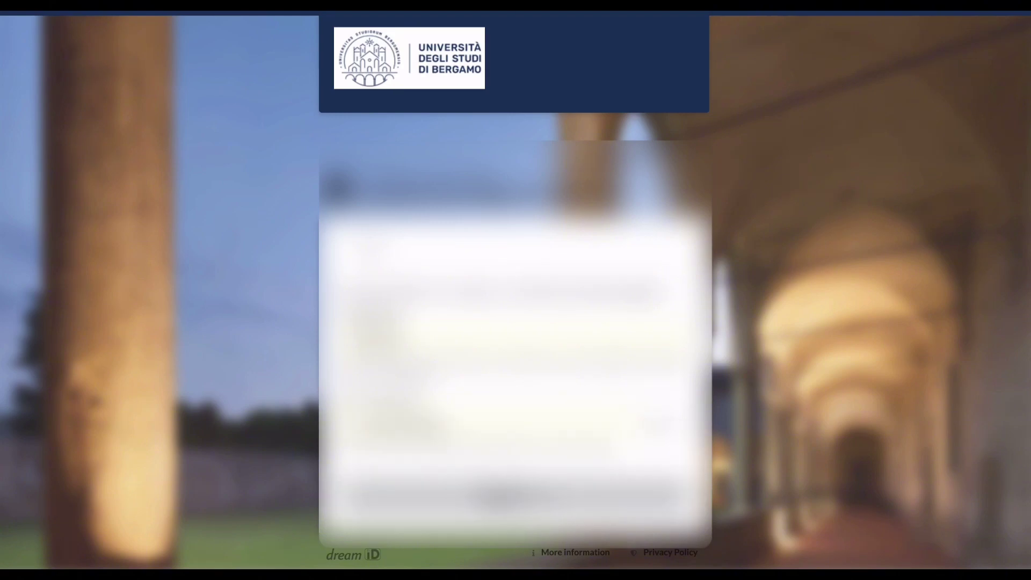
pyautogui.click(494, 495)
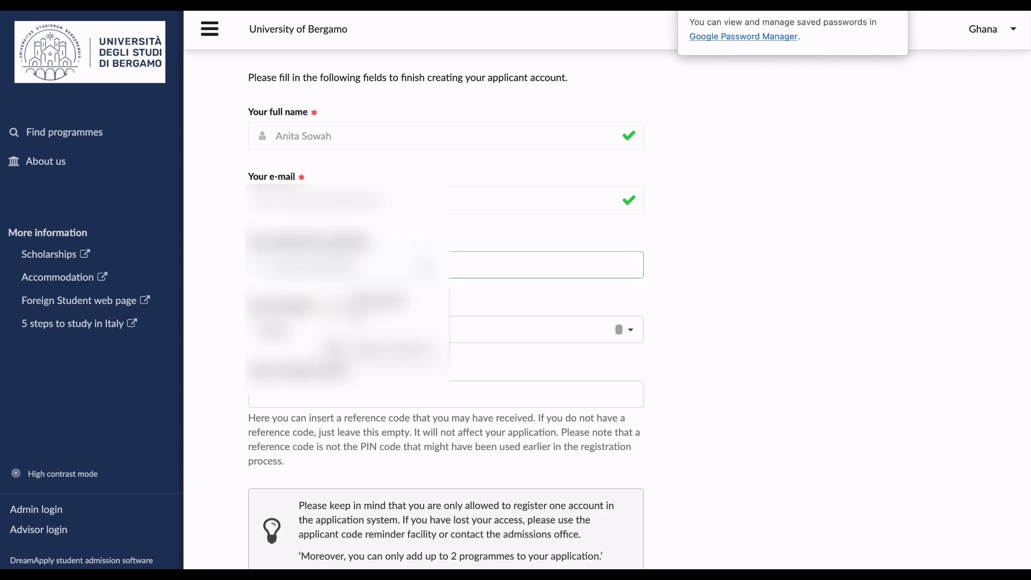
# Step: Complete the remaining applicant details, agree to the data processing terms and finish creating the applicant account
pyautogui.click(295, 264)
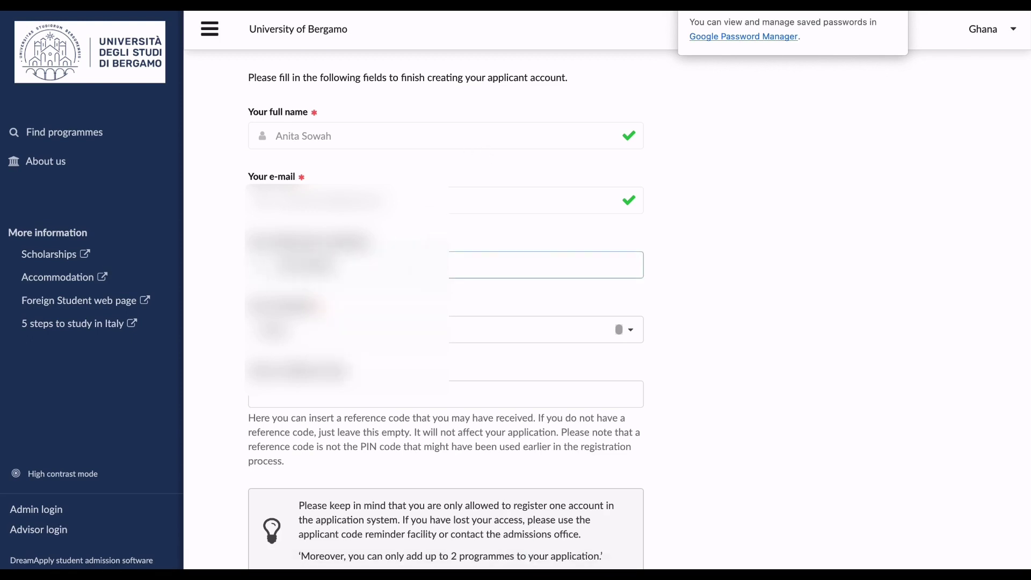
pyautogui.scroll(-3, 697, 423)
pyautogui.scroll(-2, 697, 422)
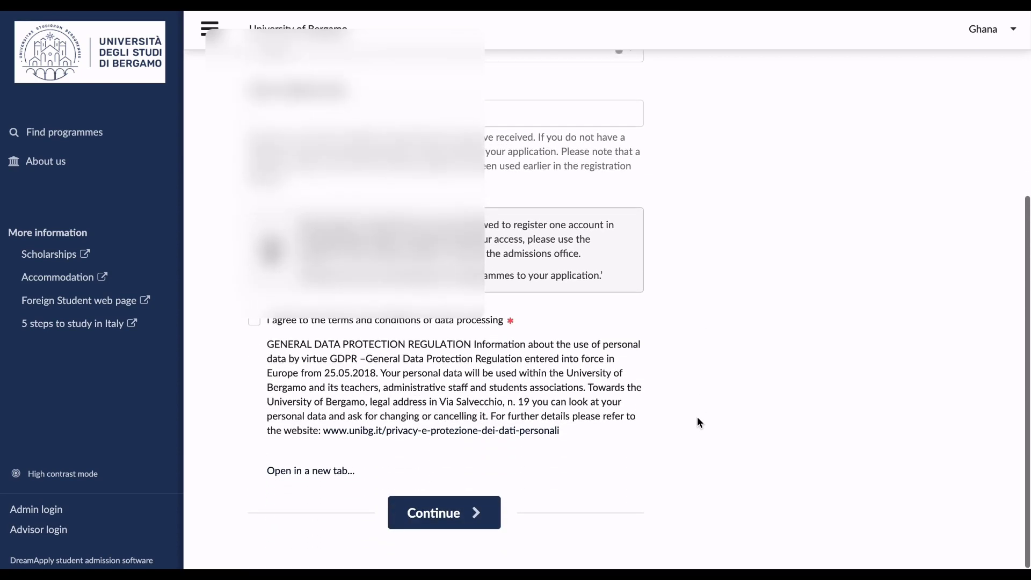
pyautogui.click(452, 519)
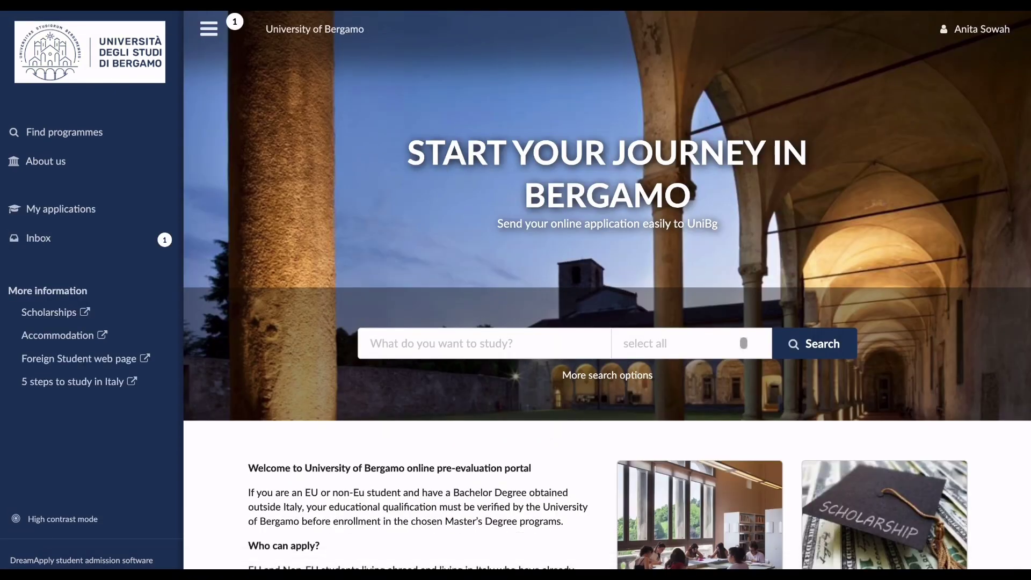
# Step: Open the applicant's profile page to review the basic data, contact details and security settings
pyautogui.click(960, 36)
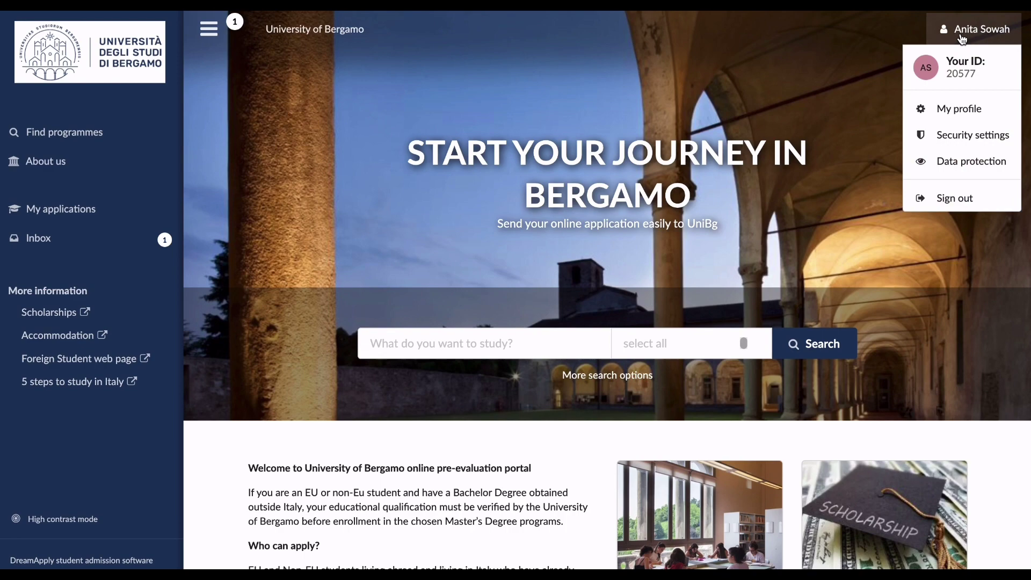
pyautogui.click(966, 111)
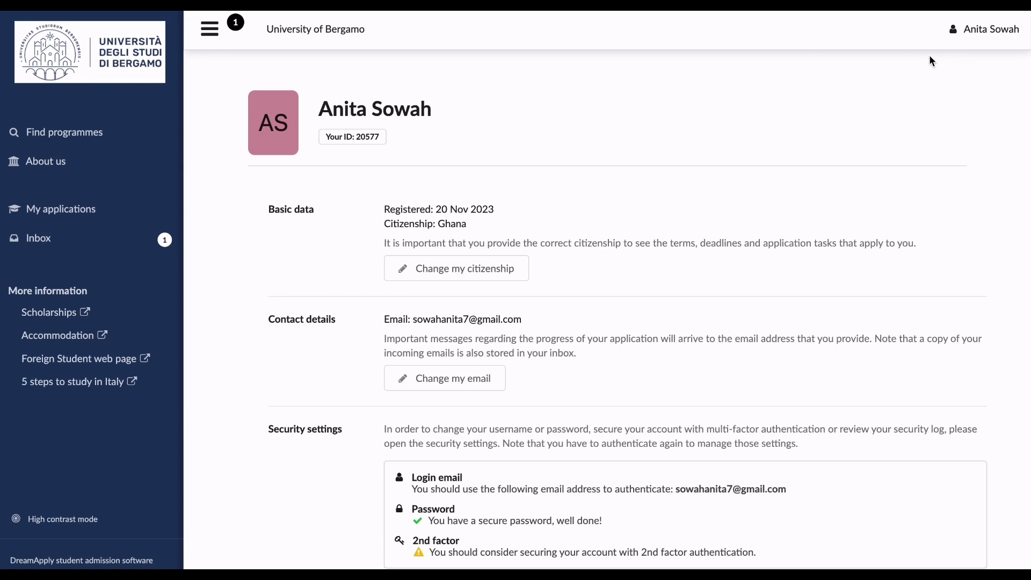
# Step: From the applicant's applications page, search for Master degree programmes, excluding the study languages Italian and combined Italian/English
pyautogui.click(80, 219)
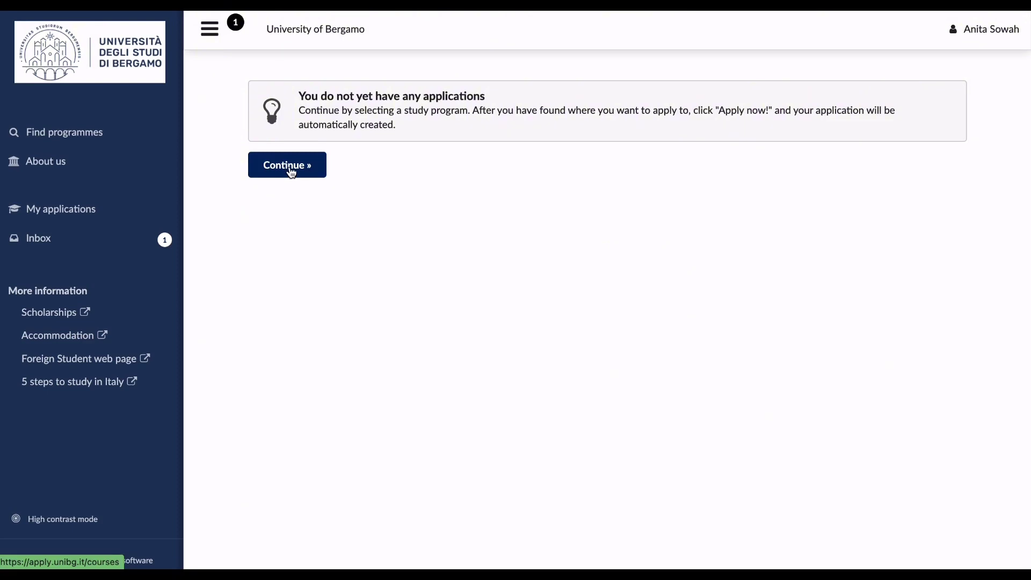
pyautogui.click(290, 166)
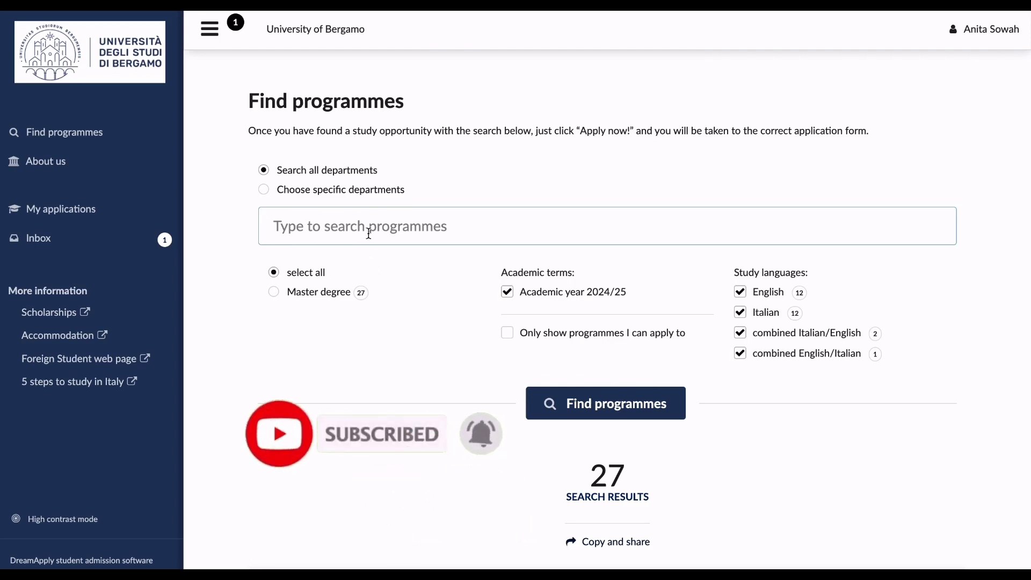
pyautogui.click(277, 295)
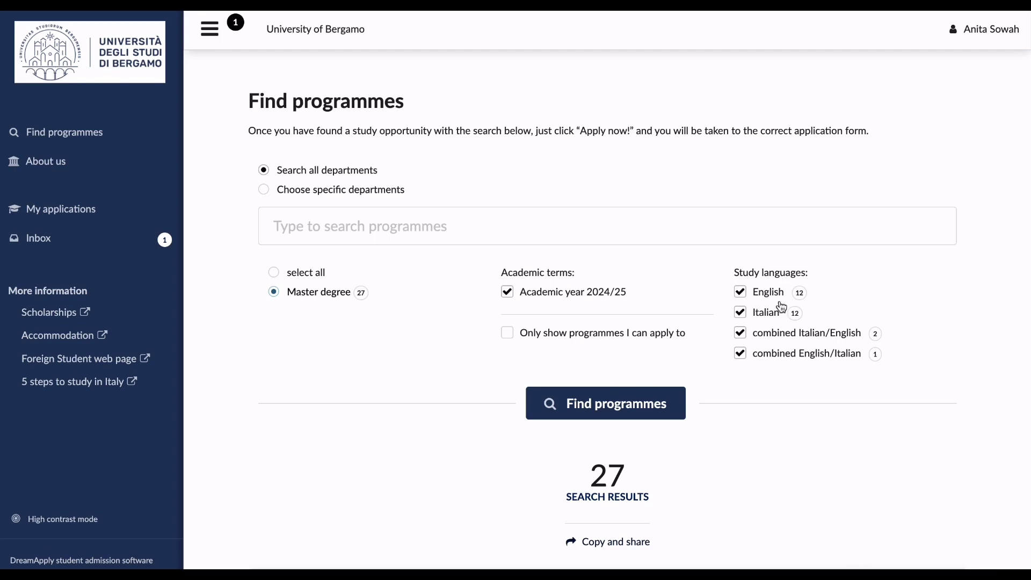
pyautogui.click(742, 315)
pyautogui.click(741, 333)
pyautogui.click(651, 418)
# Step: Examine the found master's programmes for their departments, study languages, application start dates and deadlines
pyautogui.scroll(-7, 671, 419)
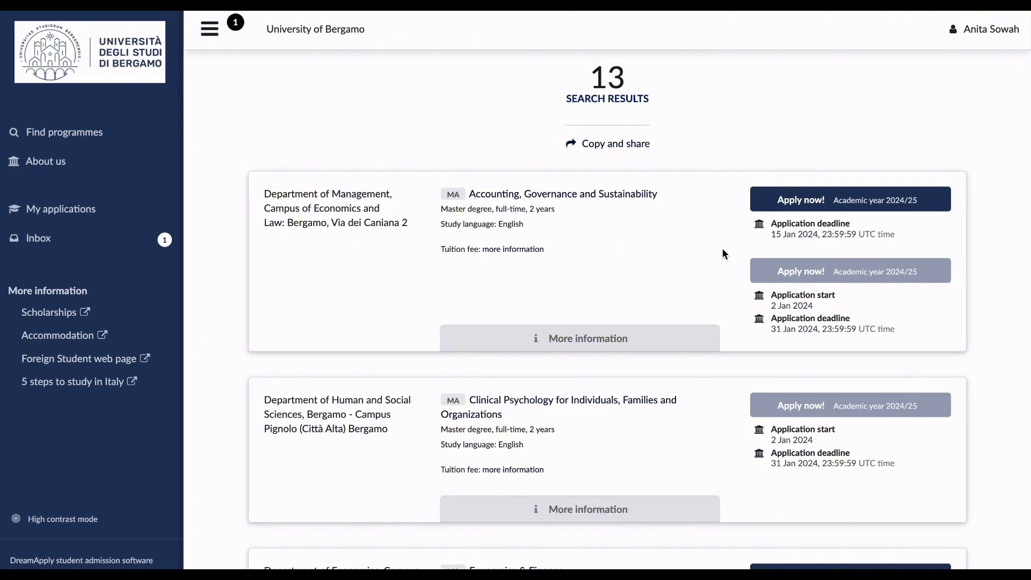
pyautogui.scroll(-1, 682, 254)
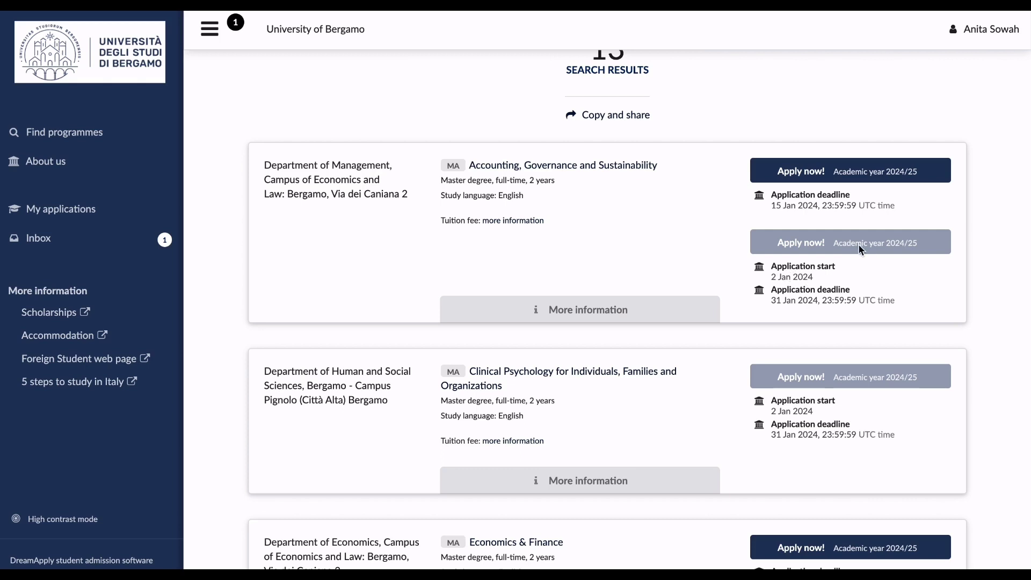
pyautogui.scroll(-4, 490, 166)
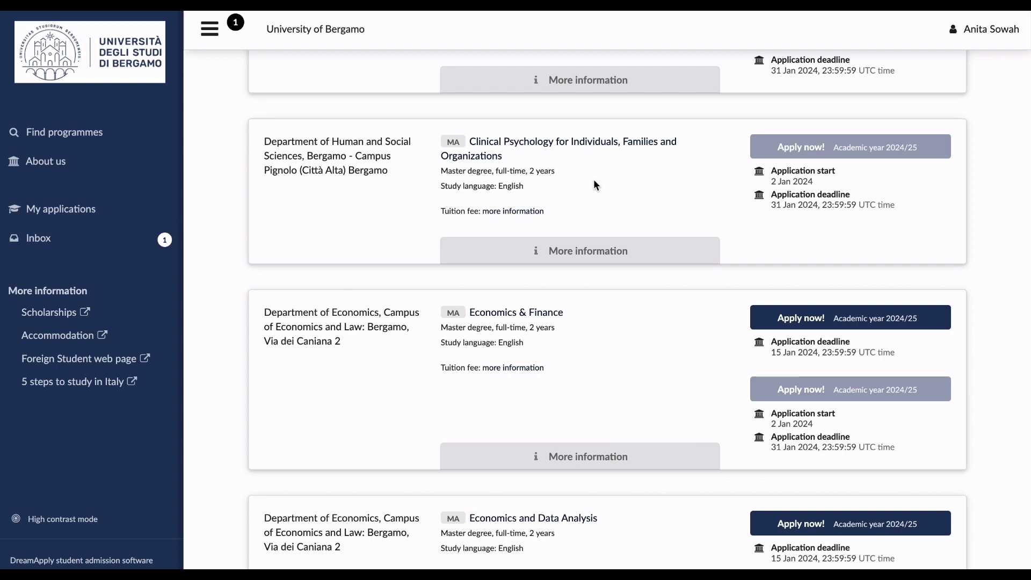
pyautogui.scroll(-4, 595, 185)
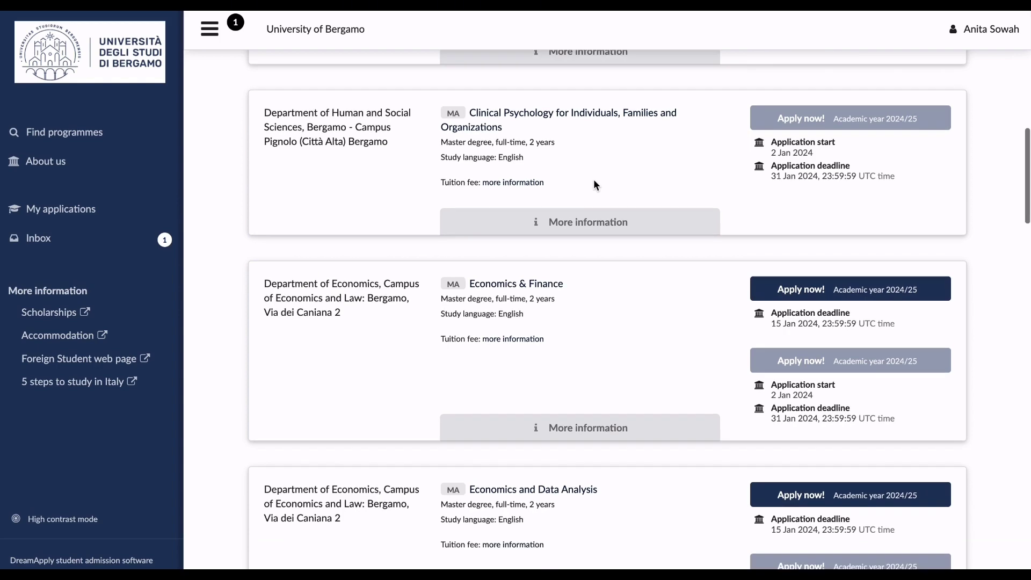
pyautogui.scroll(-10, 595, 184)
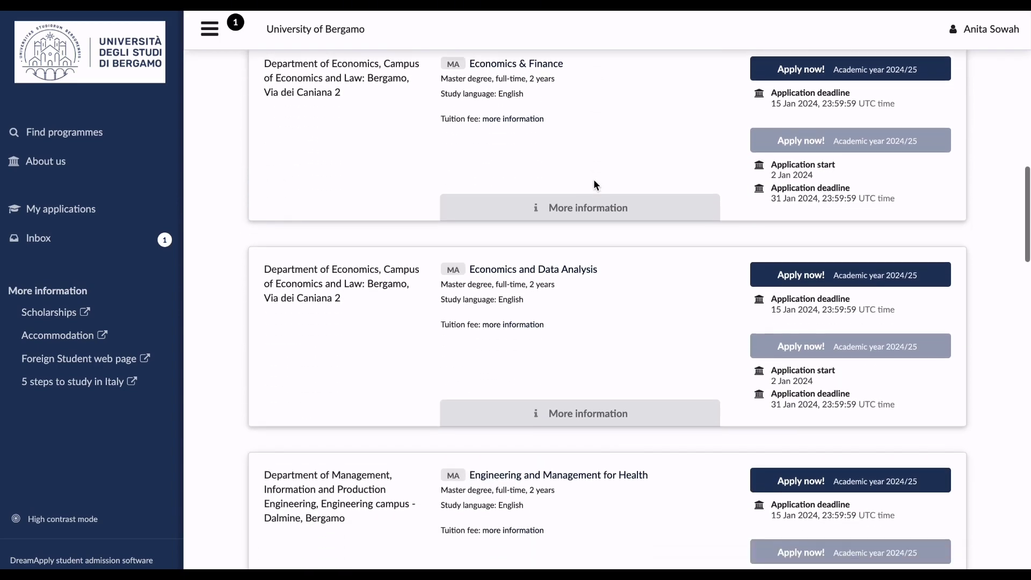
pyautogui.scroll(-9, 595, 185)
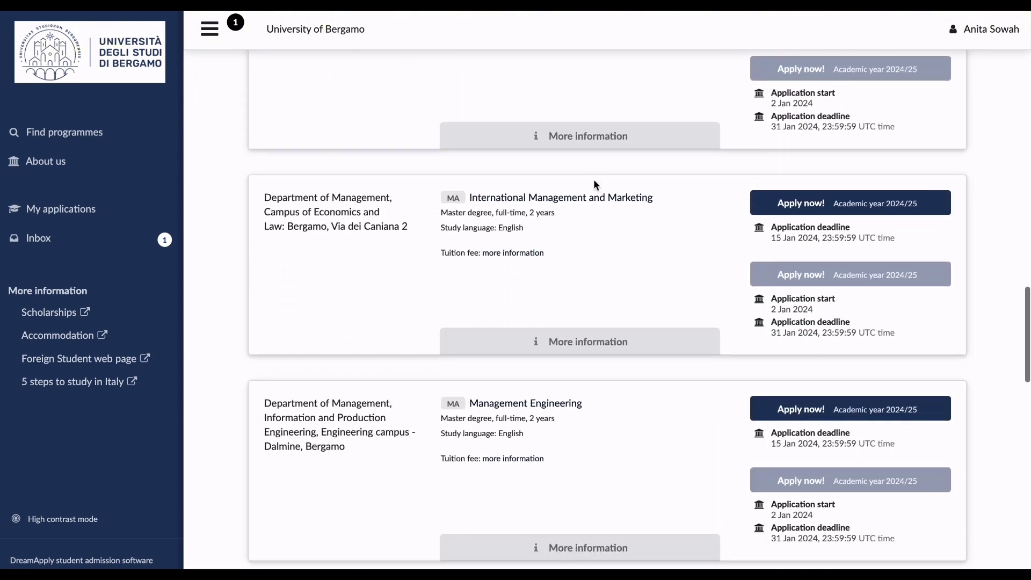
pyautogui.scroll(-2, 594, 185)
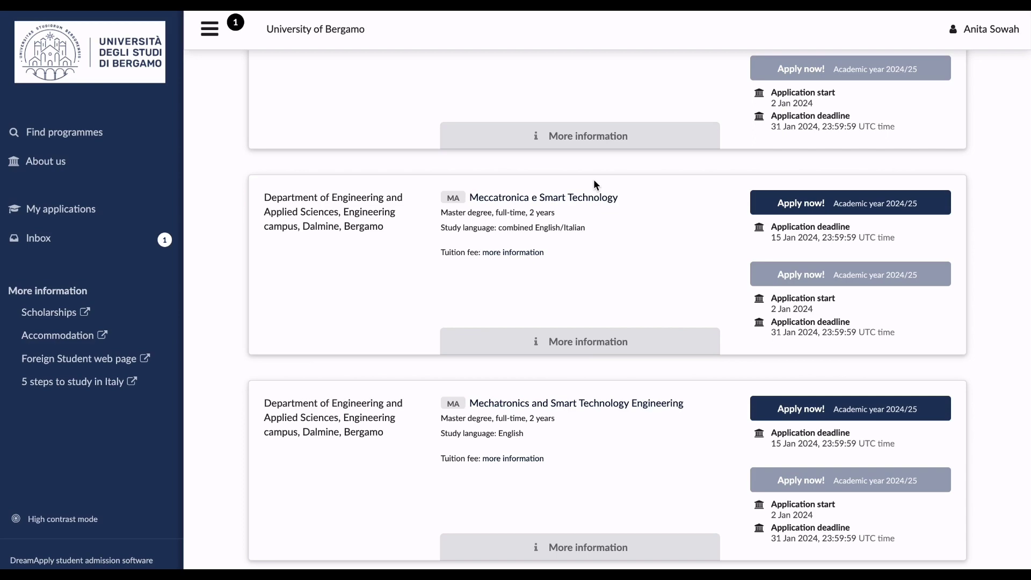
pyautogui.scroll(-3, 594, 185)
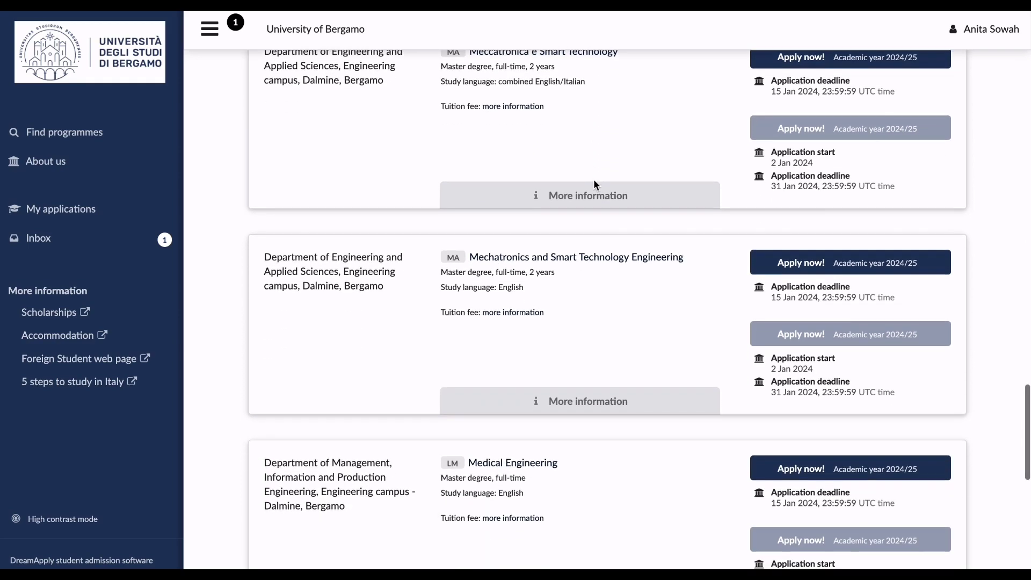
pyautogui.scroll(-7, 593, 184)
pyautogui.scroll(-2, 594, 185)
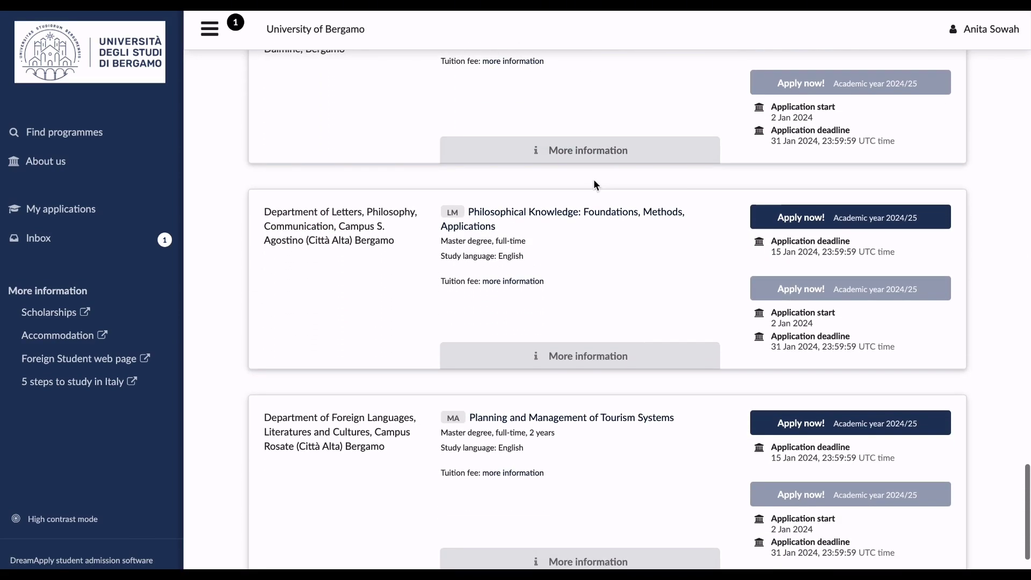
pyautogui.scroll(-1, 594, 184)
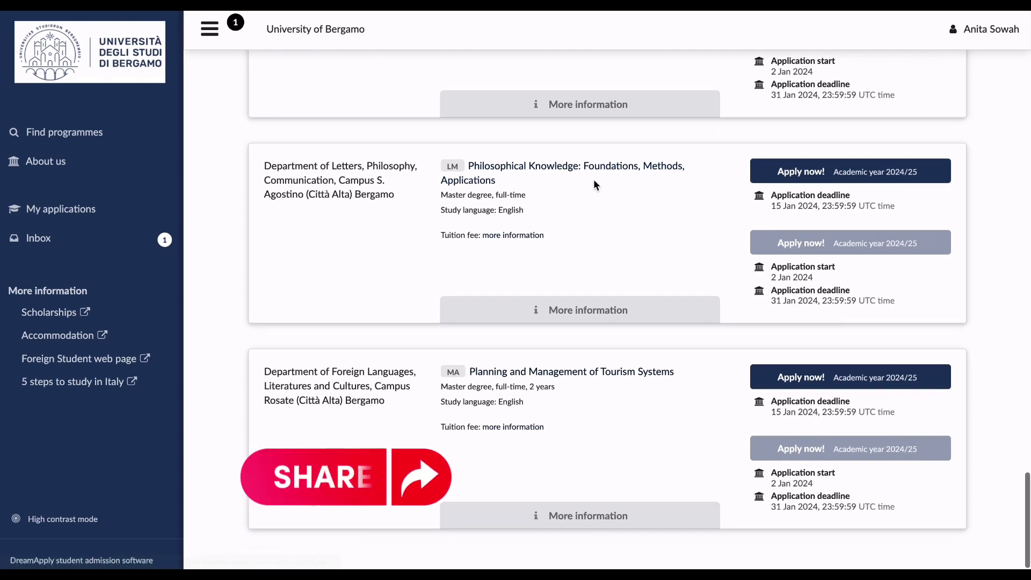
# Step: Open the details of the Planning and Management of Tourism Systems master's programme and examine its duration, fees and entry qualification
pyautogui.scroll(1, 594, 184)
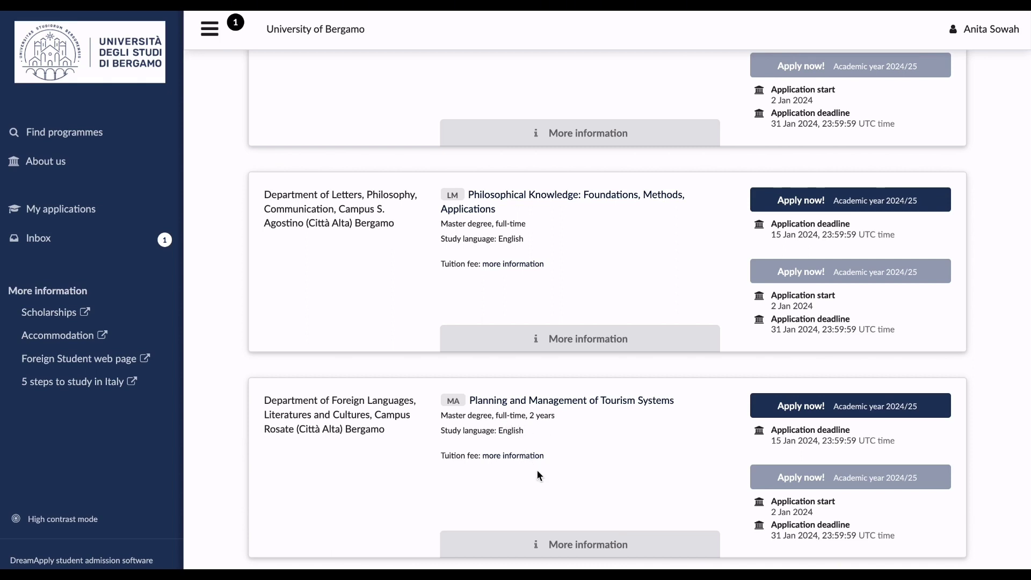
pyautogui.click(598, 548)
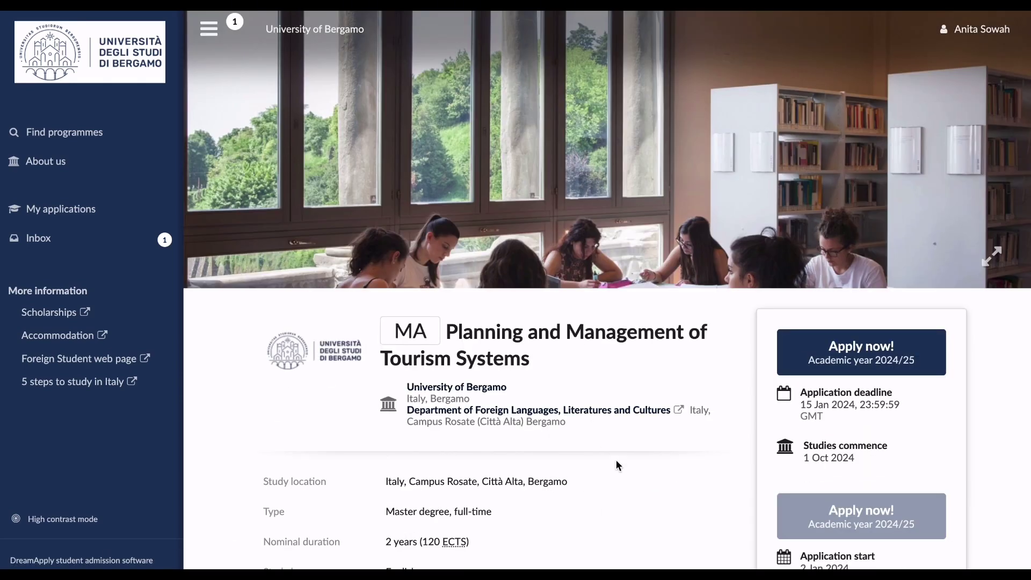
pyautogui.scroll(-4, 617, 459)
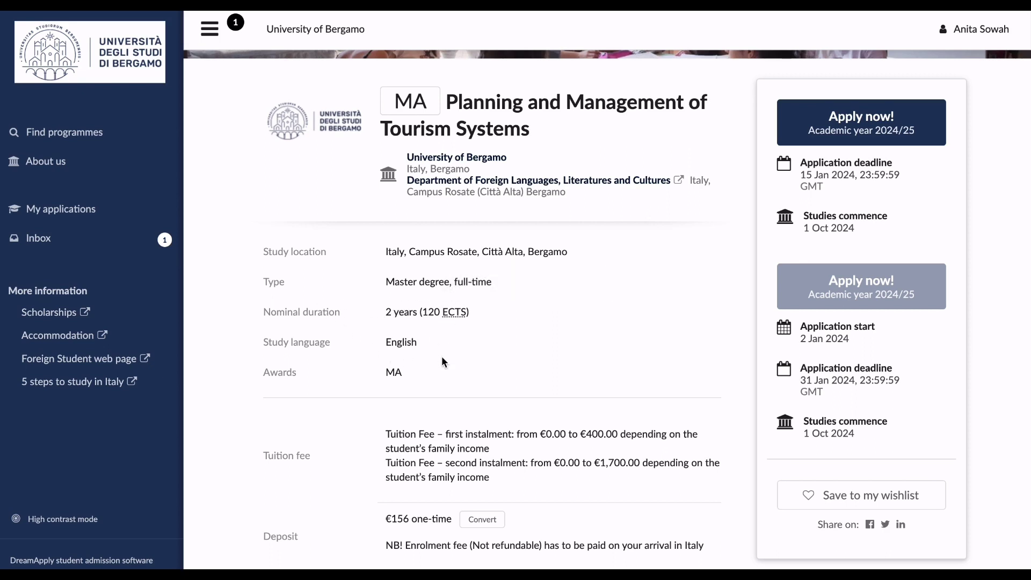
pyautogui.scroll(-2, 441, 356)
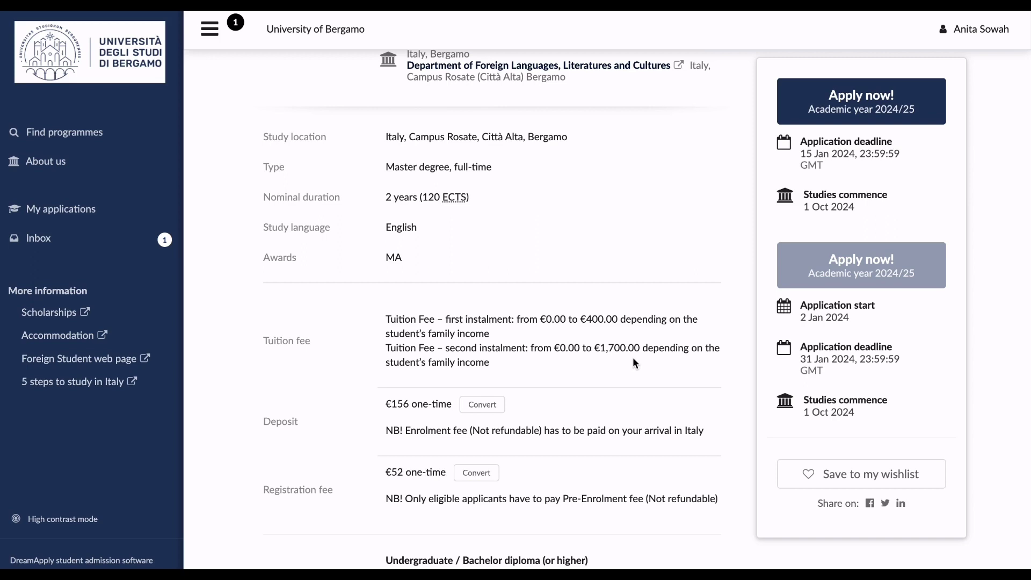
pyautogui.scroll(-2, 634, 363)
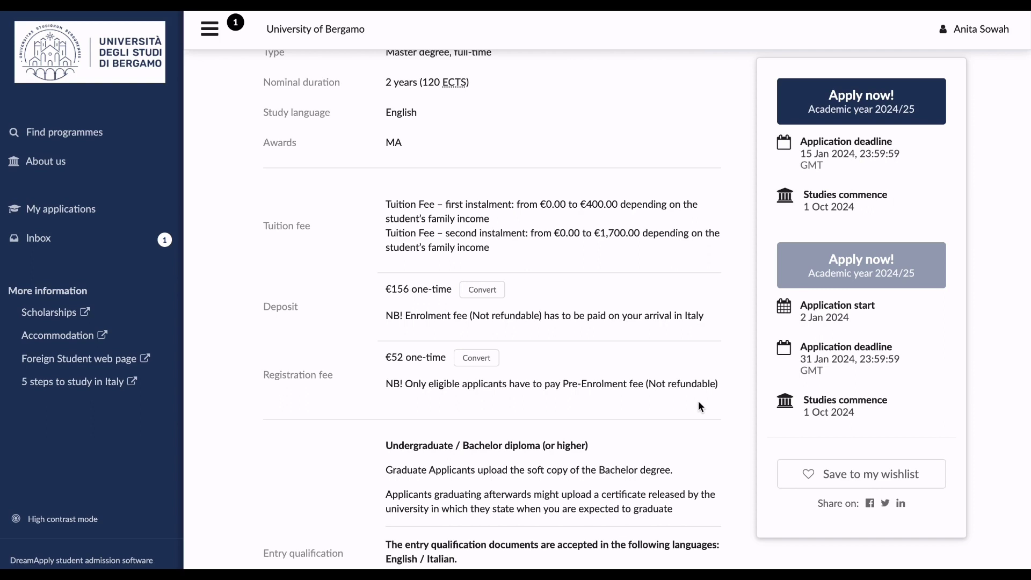
pyautogui.scroll(-3, 641, 367)
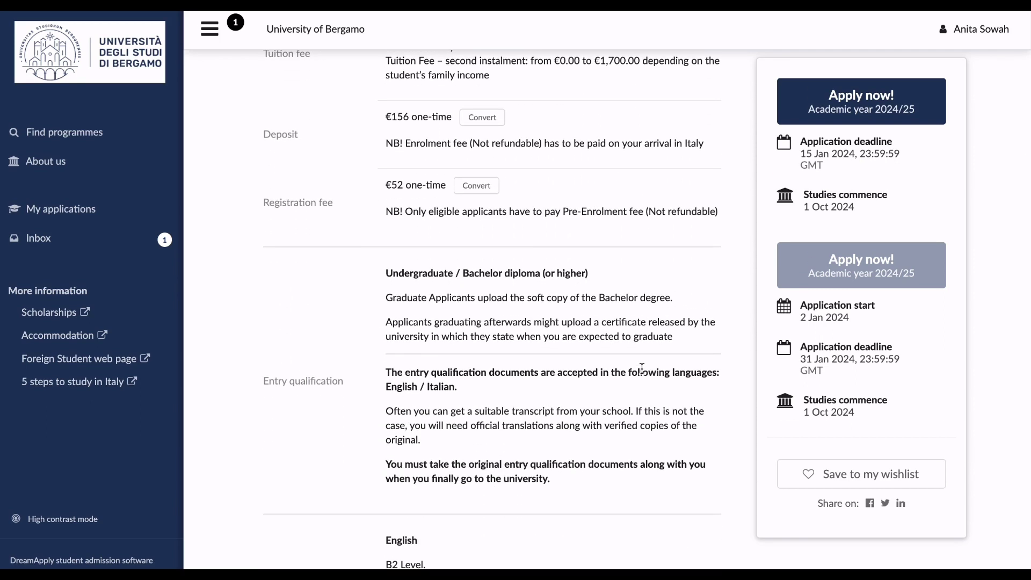
pyautogui.scroll(-1, 642, 369)
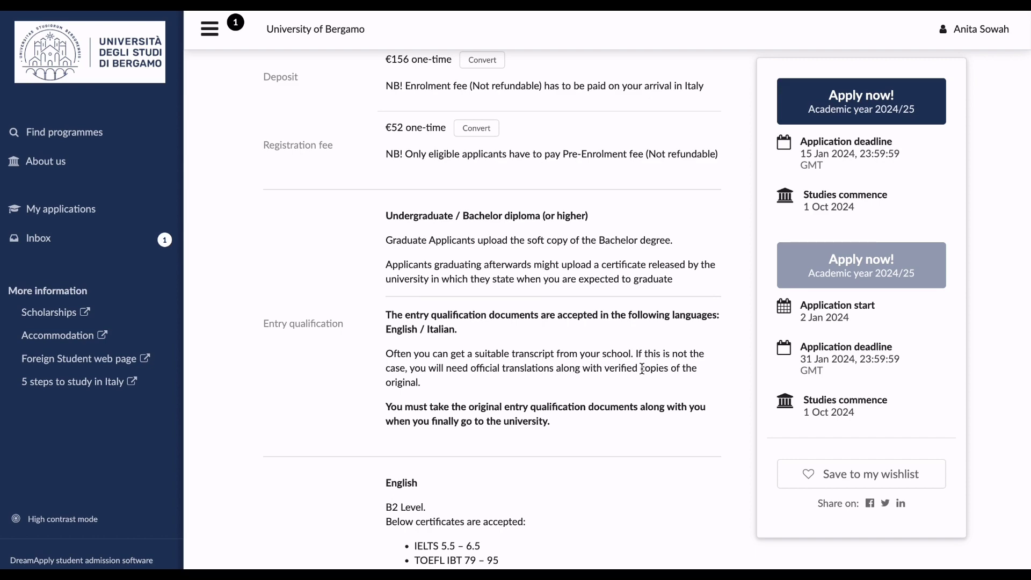
# Step: Examine the tourism programme's accepted English certificates, compulsory pre-evaluation documents, Non-EU requirements and overview
pyautogui.scroll(-3, 642, 369)
pyautogui.scroll(-3, 643, 372)
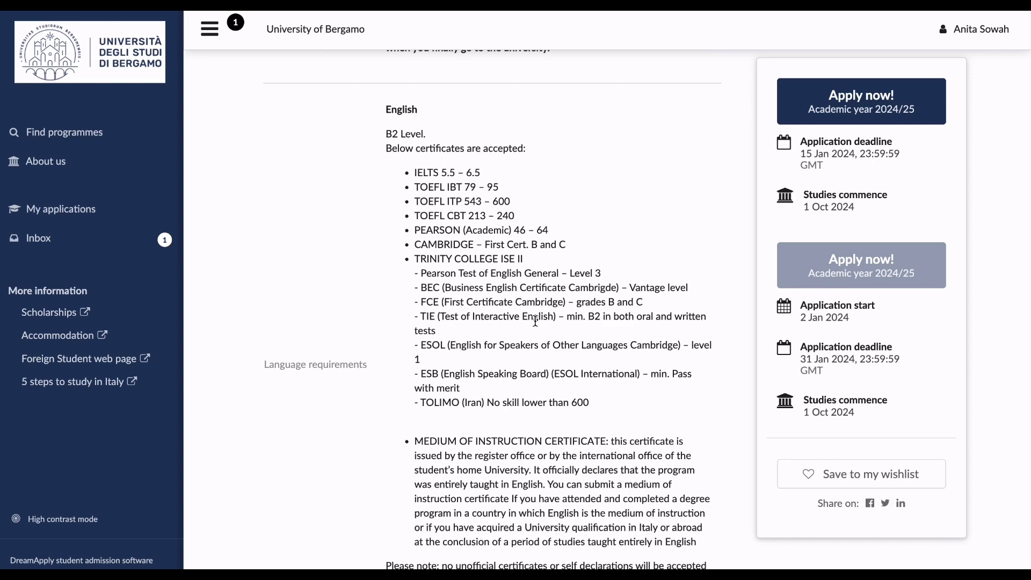
pyautogui.scroll(-5, 535, 320)
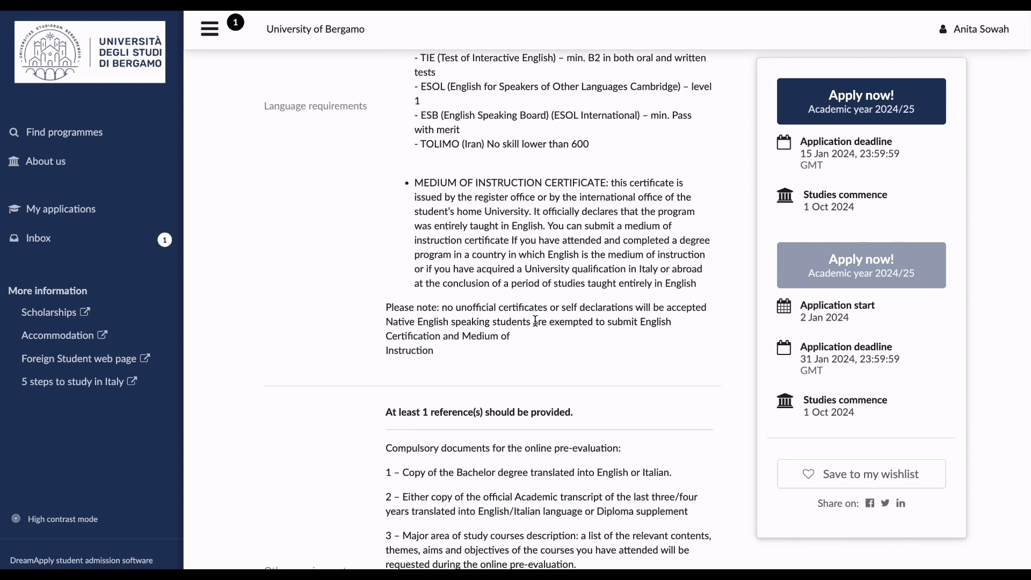
pyautogui.scroll(-3, 535, 320)
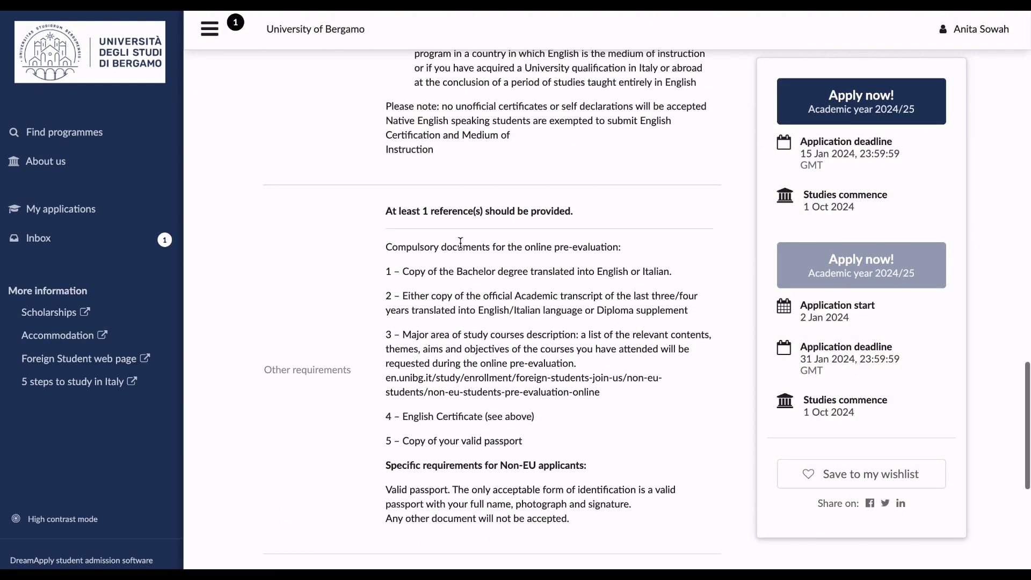
pyautogui.scroll(-2, 460, 242)
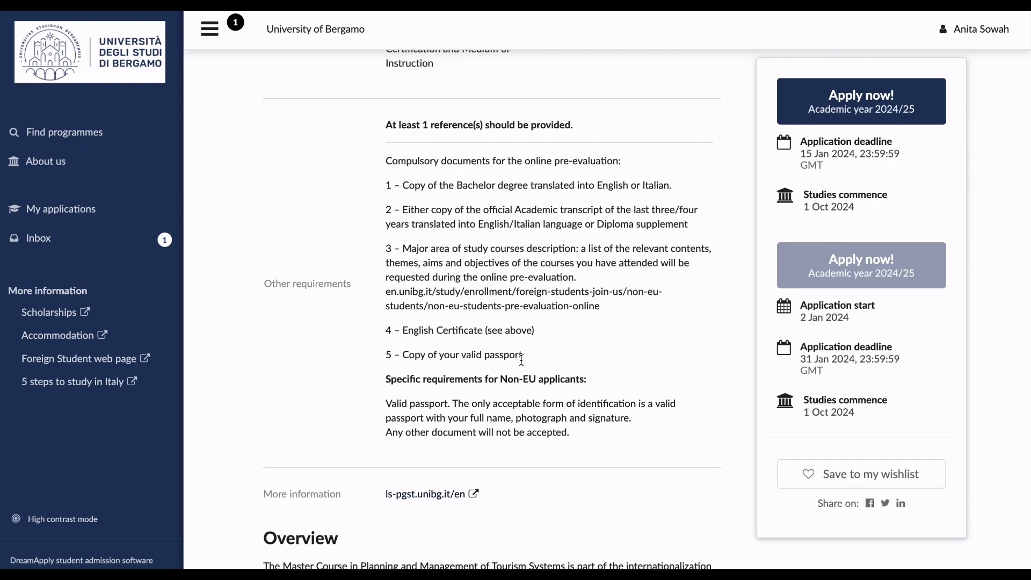
pyautogui.scroll(-4, 617, 414)
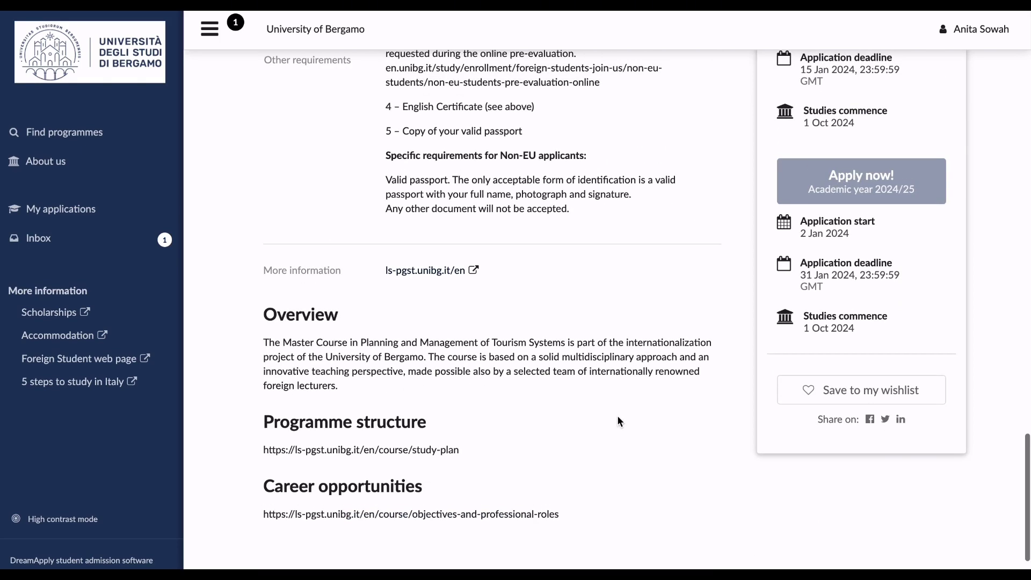
# Step: Start an application for Planning and Management of Tourism Systems in the 2024/25 intake with the 15 Jan 2024 deadline
pyautogui.scroll(12, 617, 415)
pyautogui.scroll(12, 618, 416)
pyautogui.scroll(8, 618, 418)
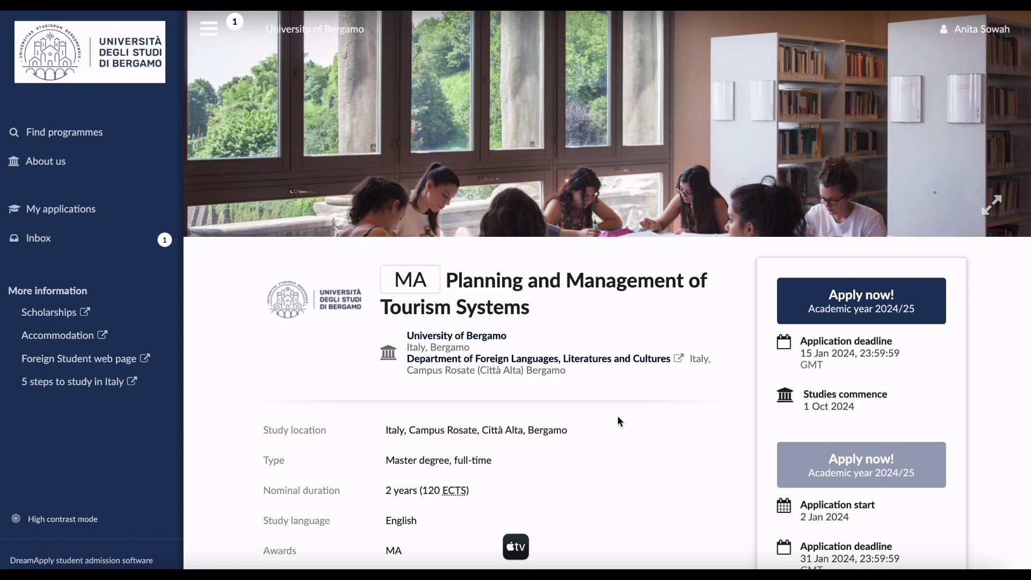
pyautogui.scroll(-4, 617, 414)
pyautogui.scroll(-3, 617, 417)
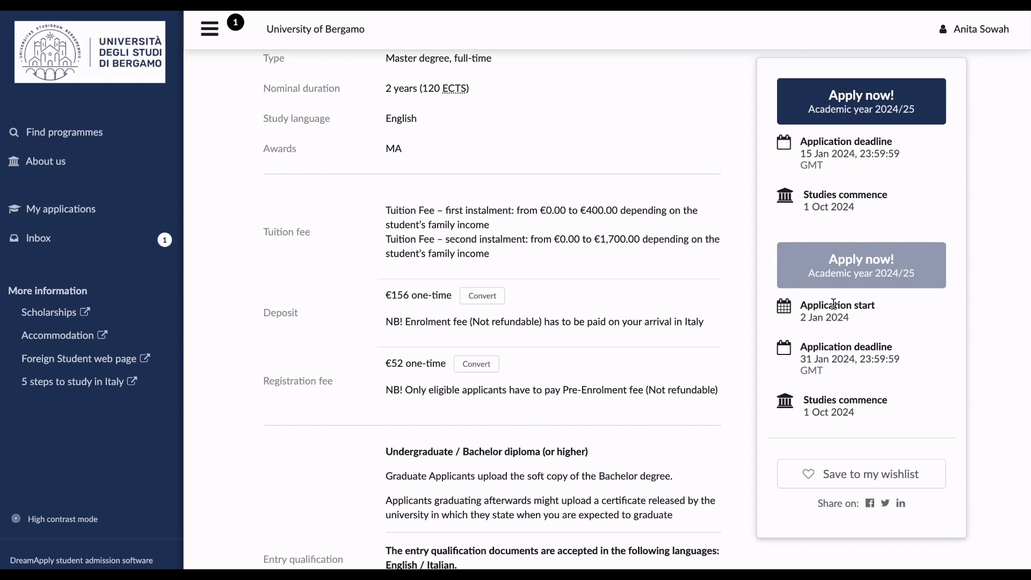
pyautogui.click(838, 103)
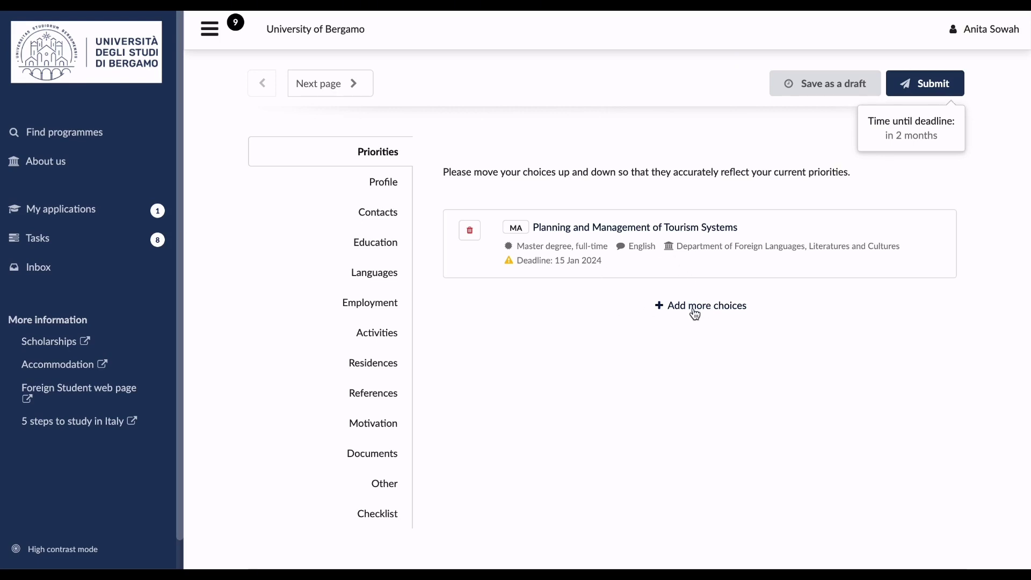
# Step: Add Accounting, Governance and Sustainability as a second programme choice, using its 2024/25 intake with the 15 Jan 2024 deadline
pyautogui.click(674, 306)
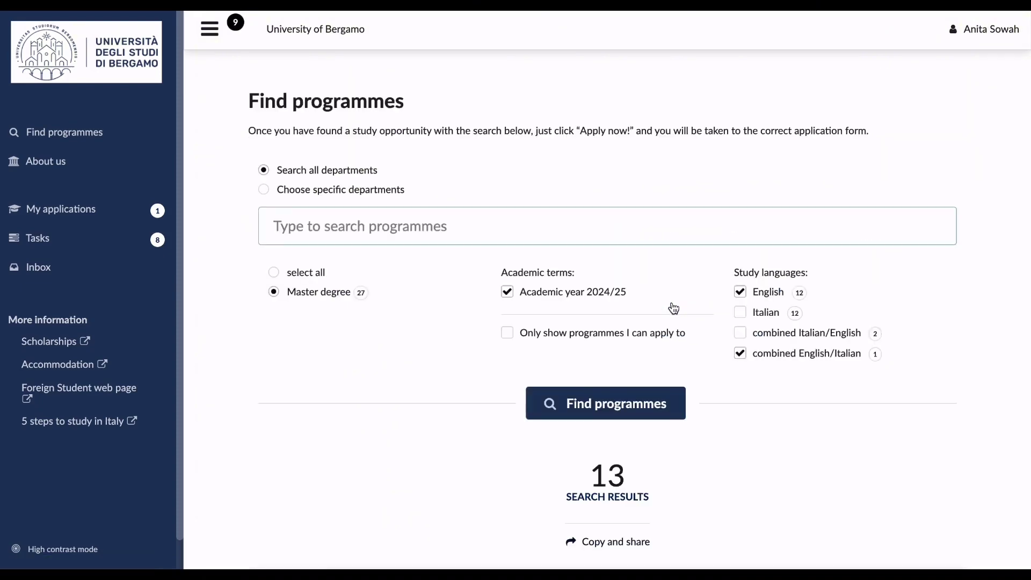
pyautogui.scroll(-2, 818, 463)
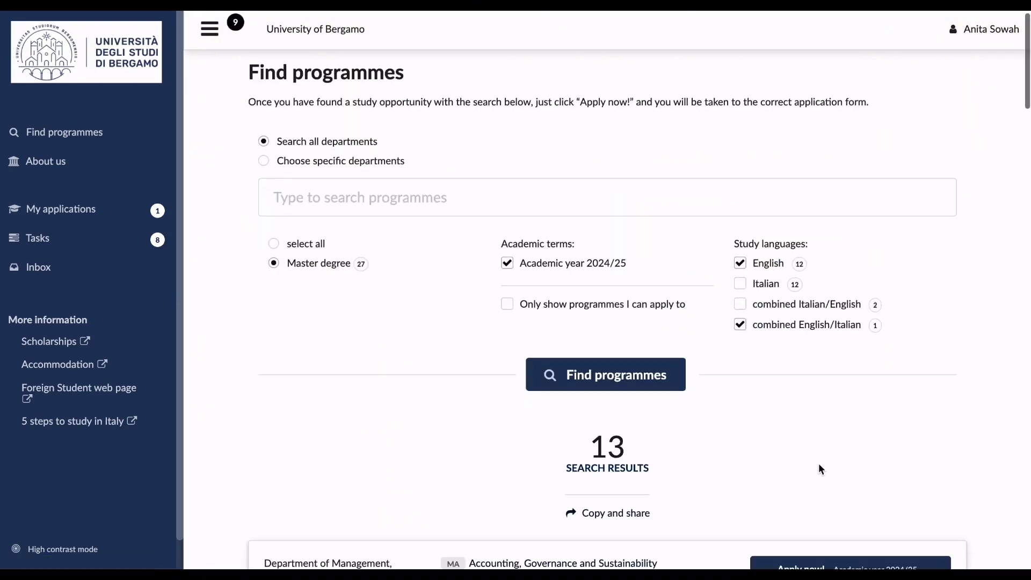
pyautogui.scroll(-3, 819, 468)
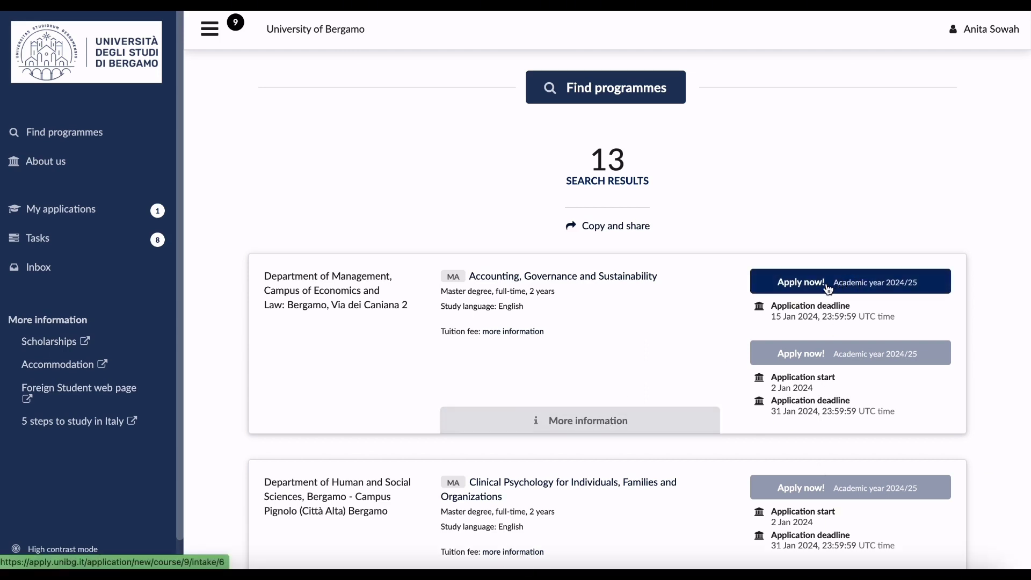
pyautogui.click(584, 282)
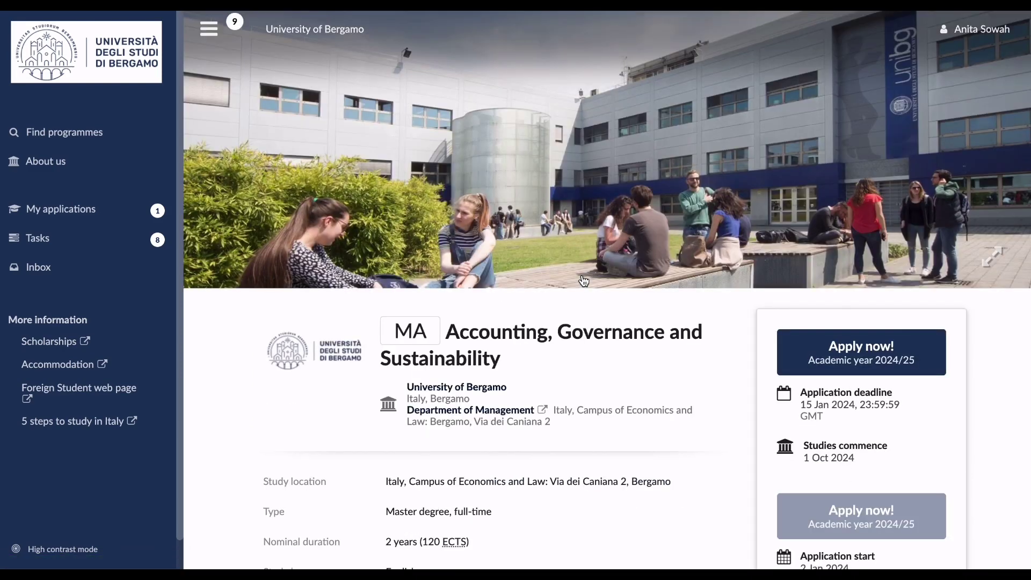
pyautogui.click(871, 359)
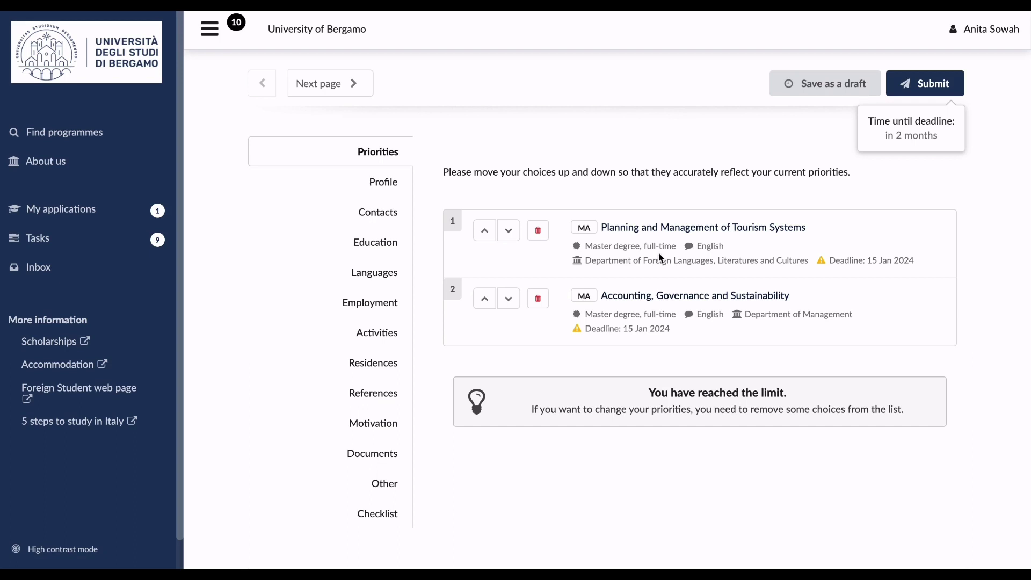
# Step: Open the application's Profile section and examine the required personal, passport, birth and formal photo fields
pyautogui.click(385, 185)
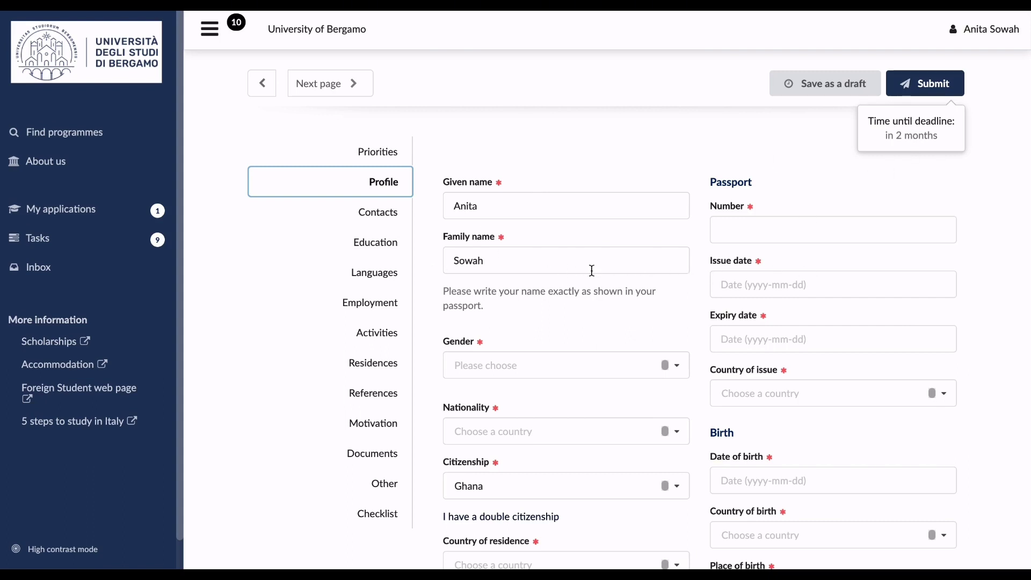
pyautogui.scroll(-2, 613, 377)
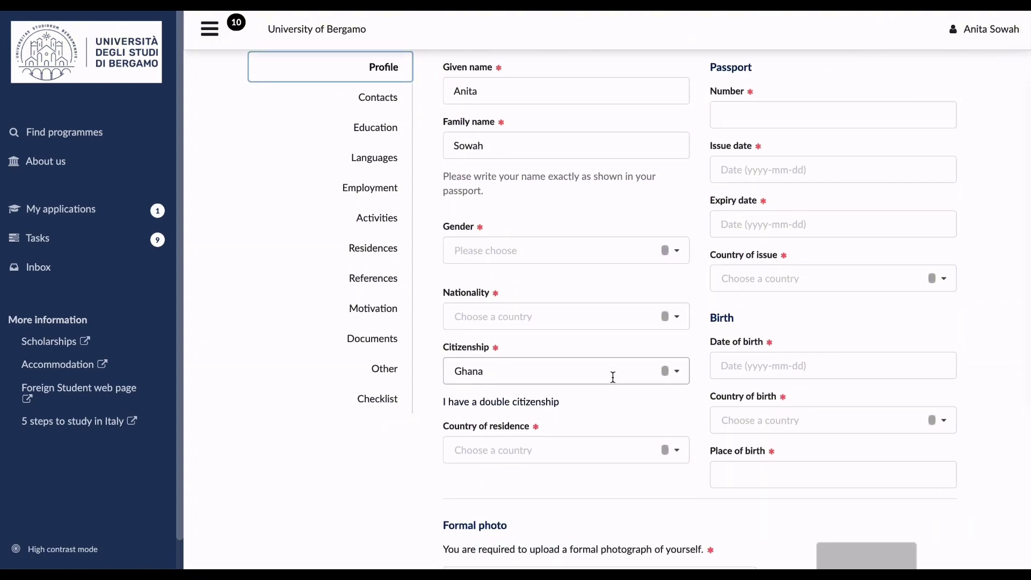
pyautogui.scroll(-3, 613, 377)
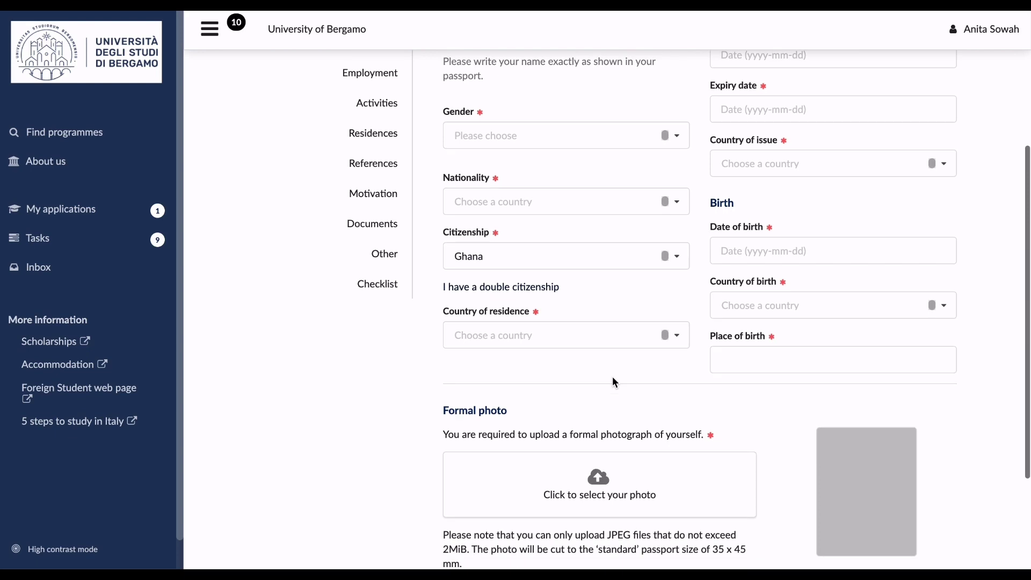
pyautogui.scroll(-1, 612, 375)
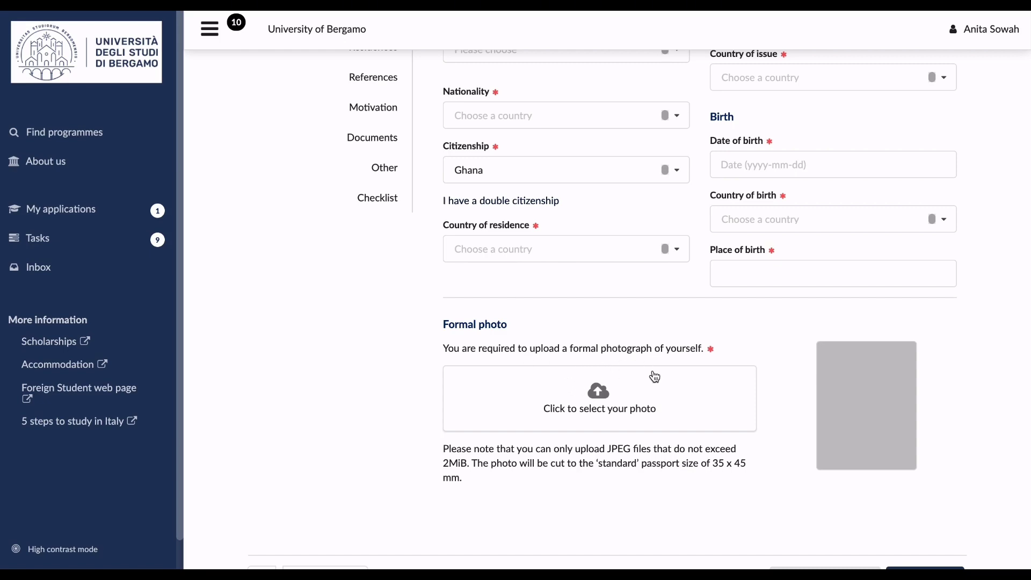
pyautogui.scroll(-1, 738, 352)
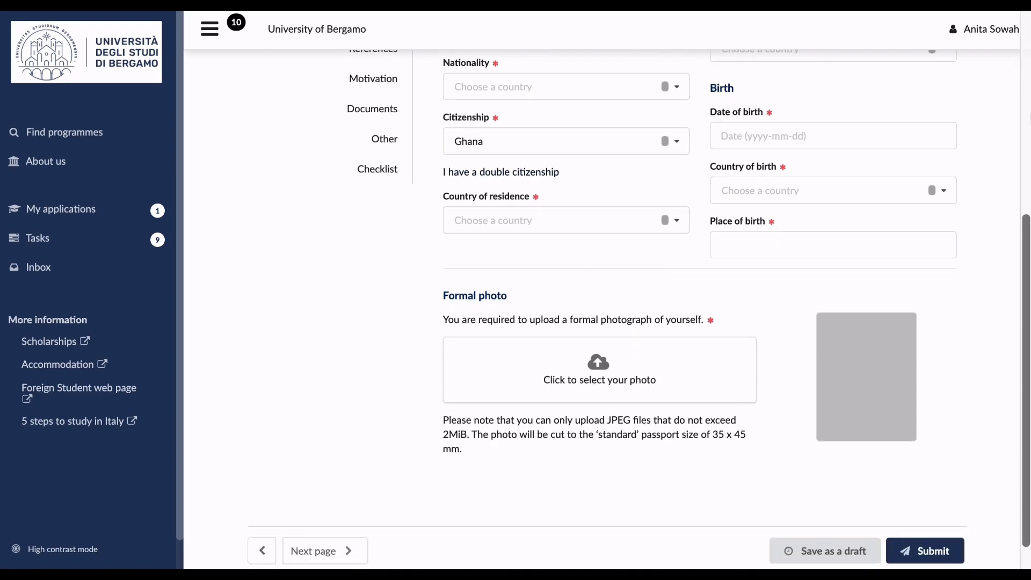
pyautogui.scroll(-1, 638, 290)
pyautogui.scroll(3, 450, 486)
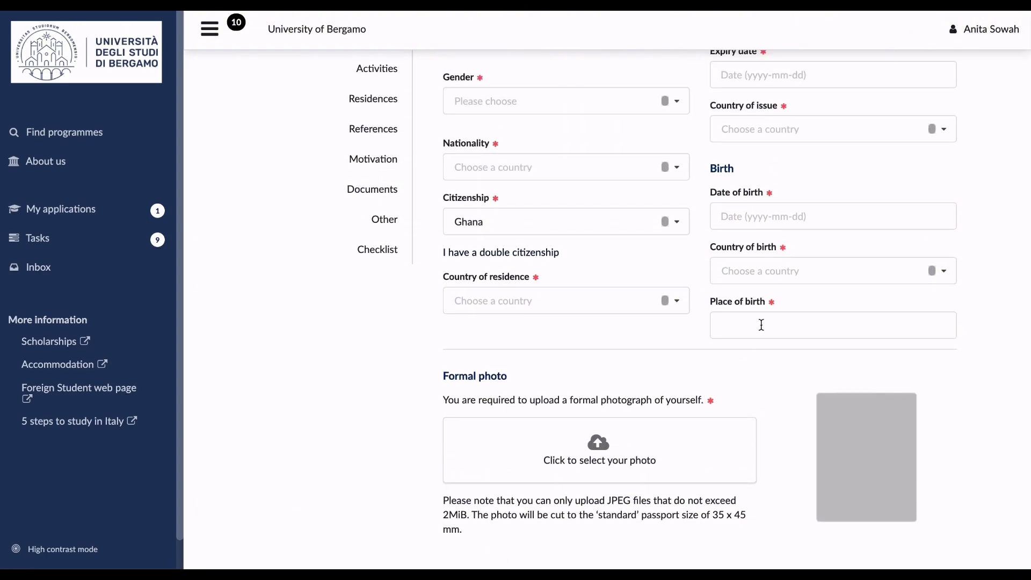
pyautogui.scroll(-3, 761, 324)
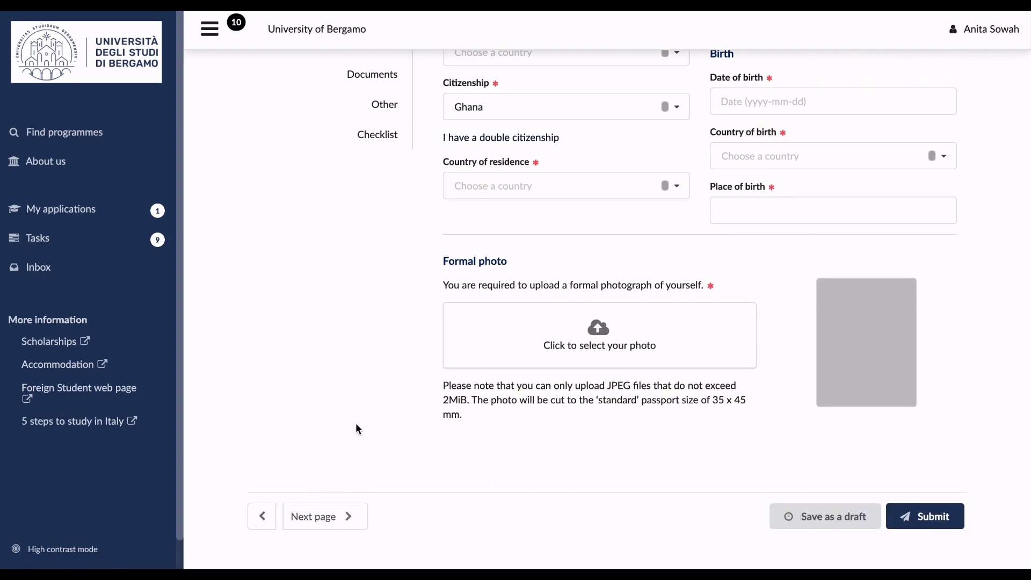
pyautogui.scroll(1, 355, 428)
pyautogui.scroll(10, 356, 428)
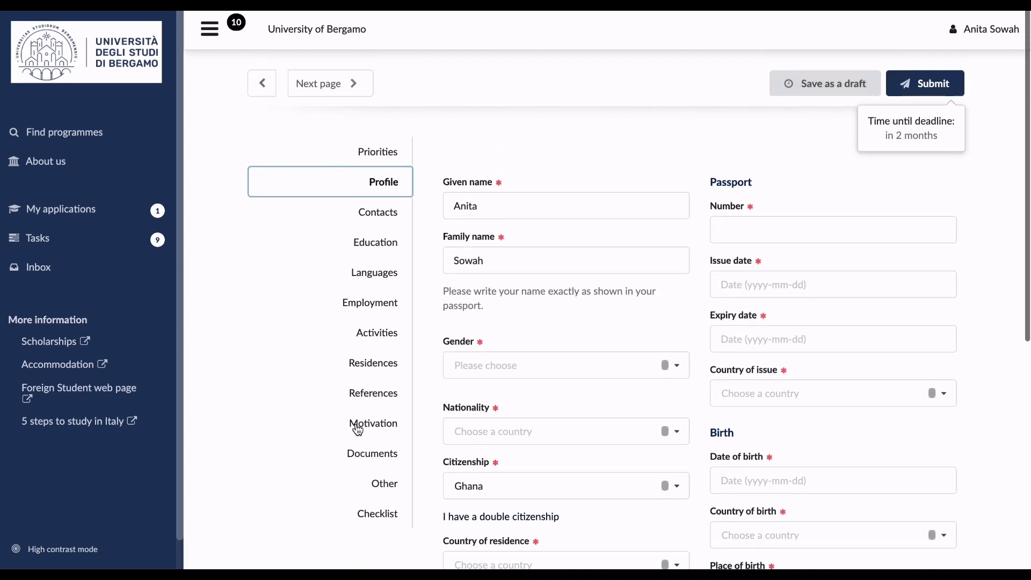
# Step: Open the application's Contacts section and examine the address, telephone and emergency contact fields
pyautogui.click(380, 215)
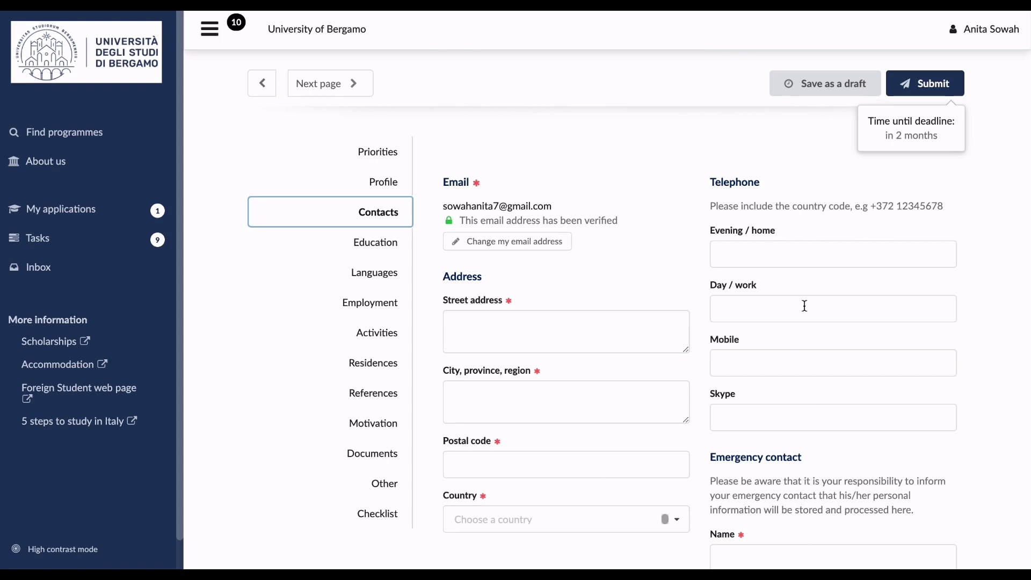
pyautogui.scroll(-2, 843, 311)
pyautogui.scroll(-3, 843, 310)
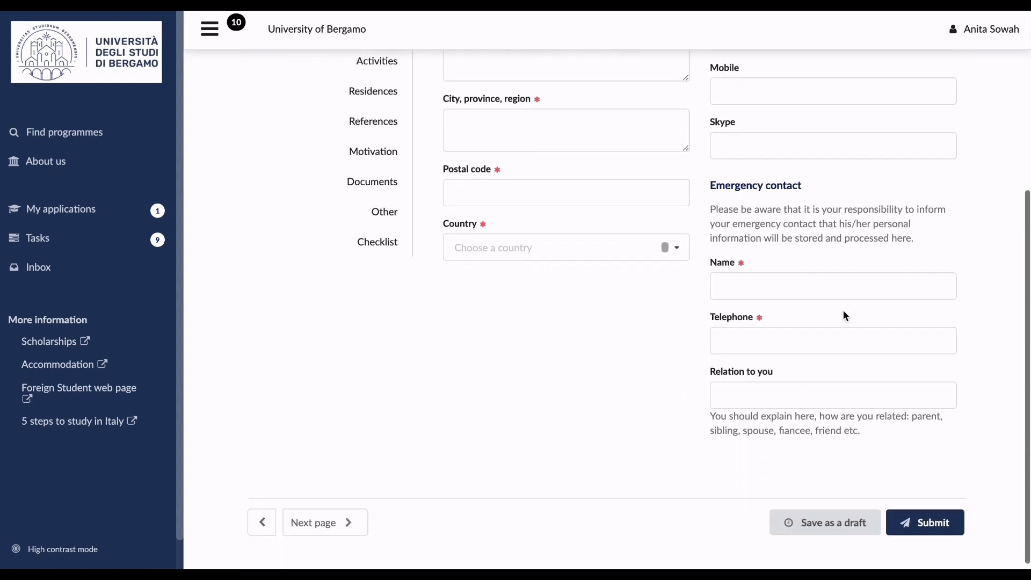
pyautogui.scroll(4, 843, 310)
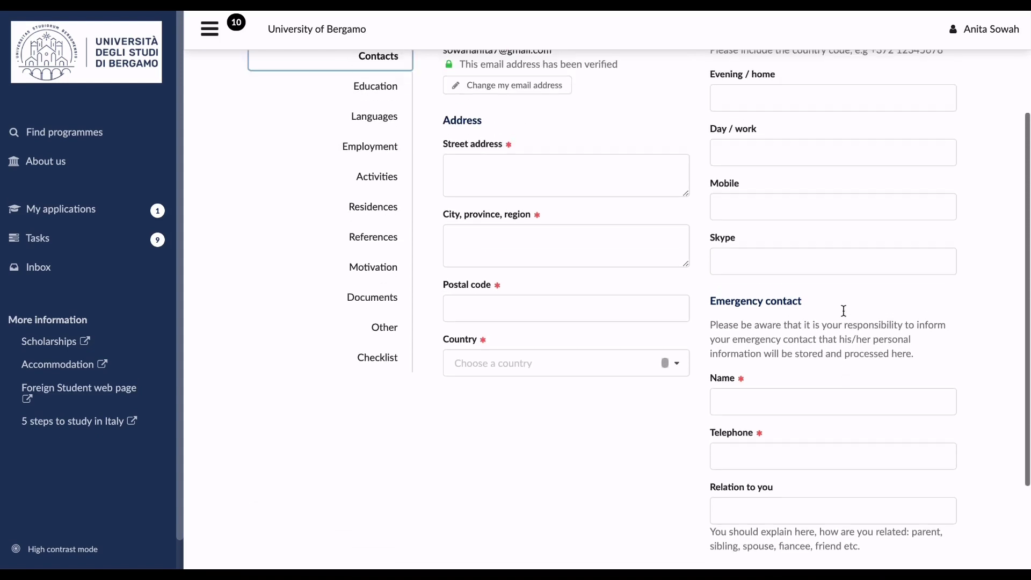
pyautogui.scroll(-1, 843, 310)
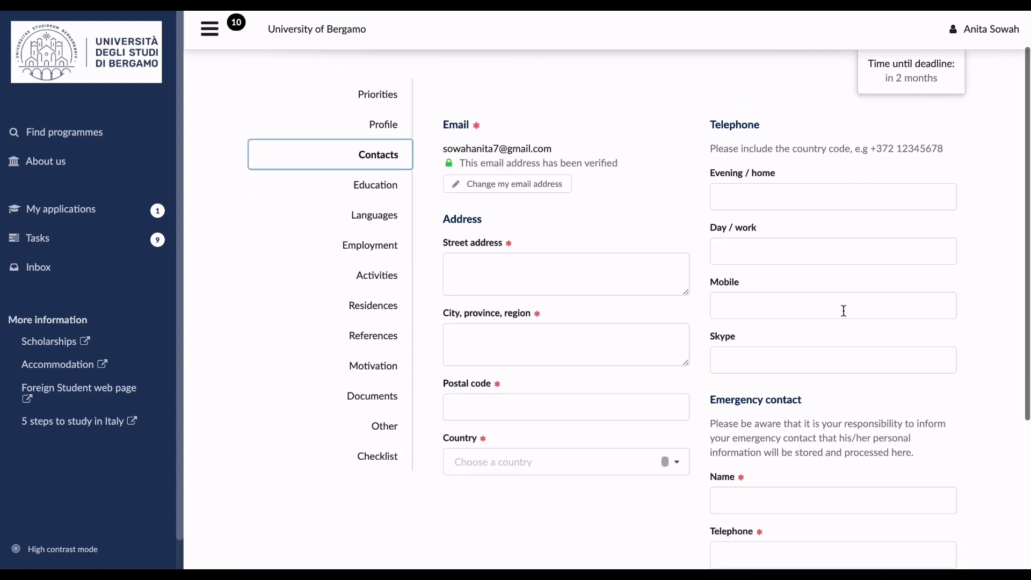
pyautogui.scroll(-5, 843, 311)
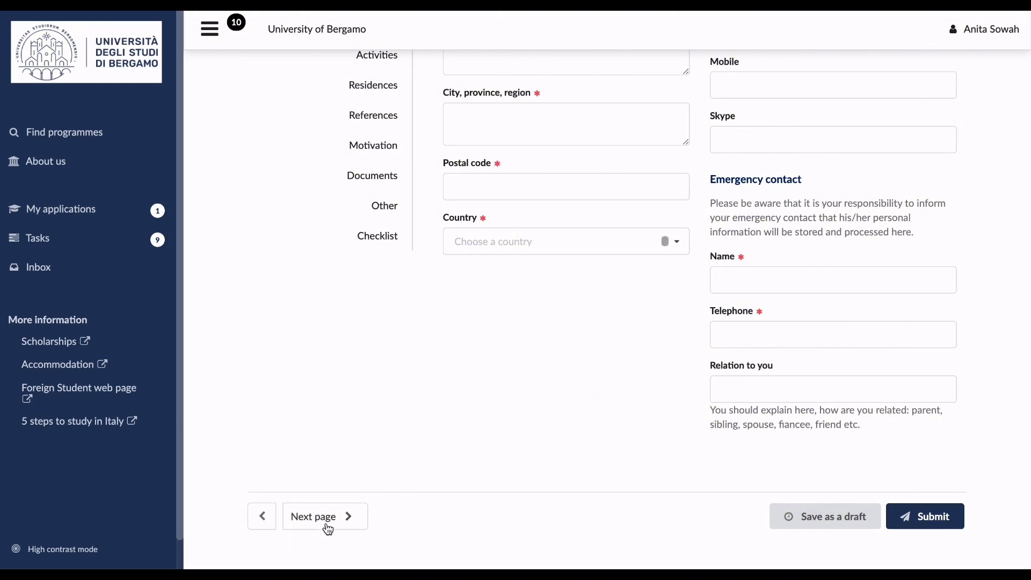
pyautogui.scroll(1, 605, 265)
pyautogui.scroll(5, 605, 265)
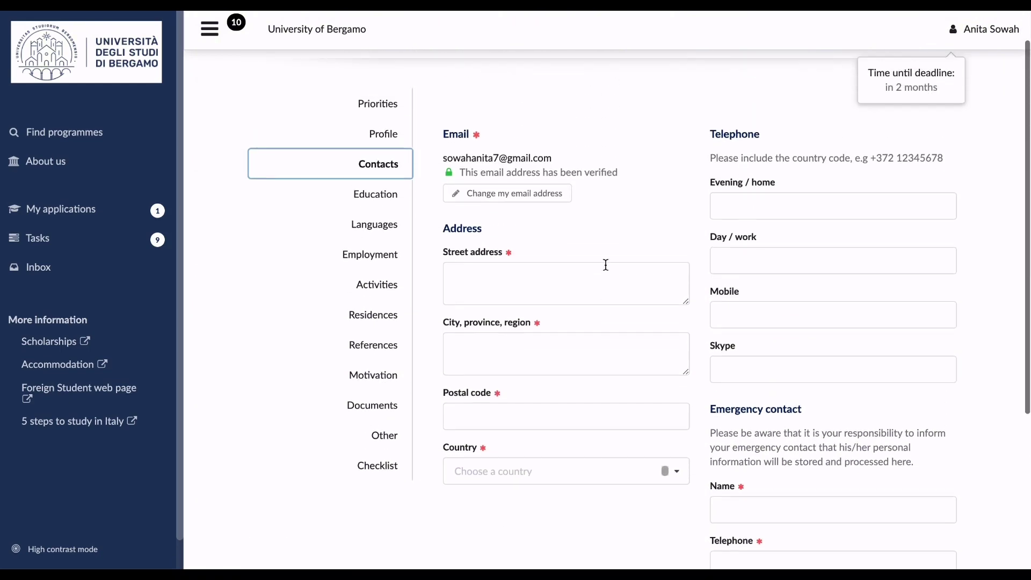
# Step: Open the application's Education section and view the available Level of education options
pyautogui.click(376, 194)
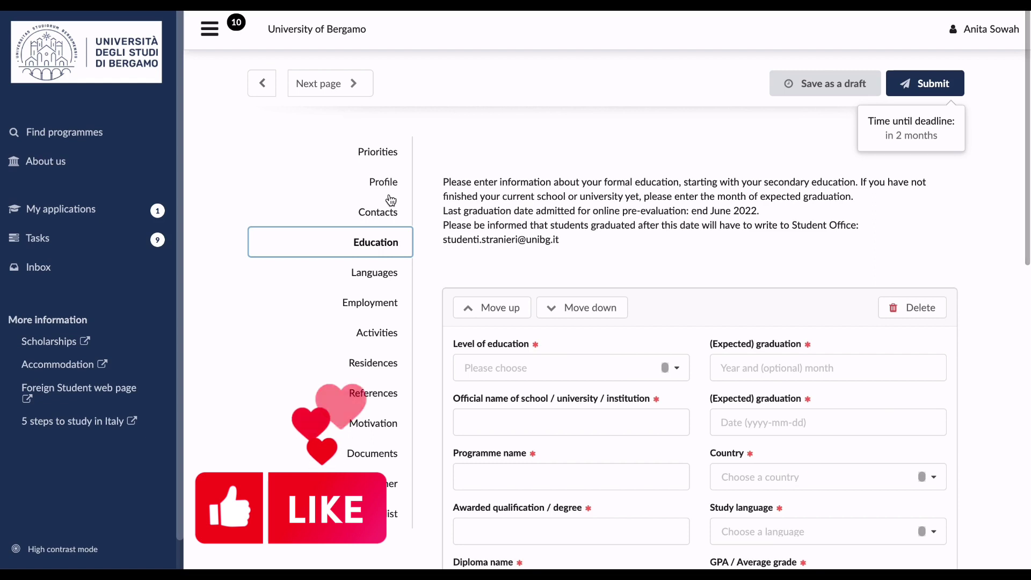
pyautogui.scroll(-5, 668, 250)
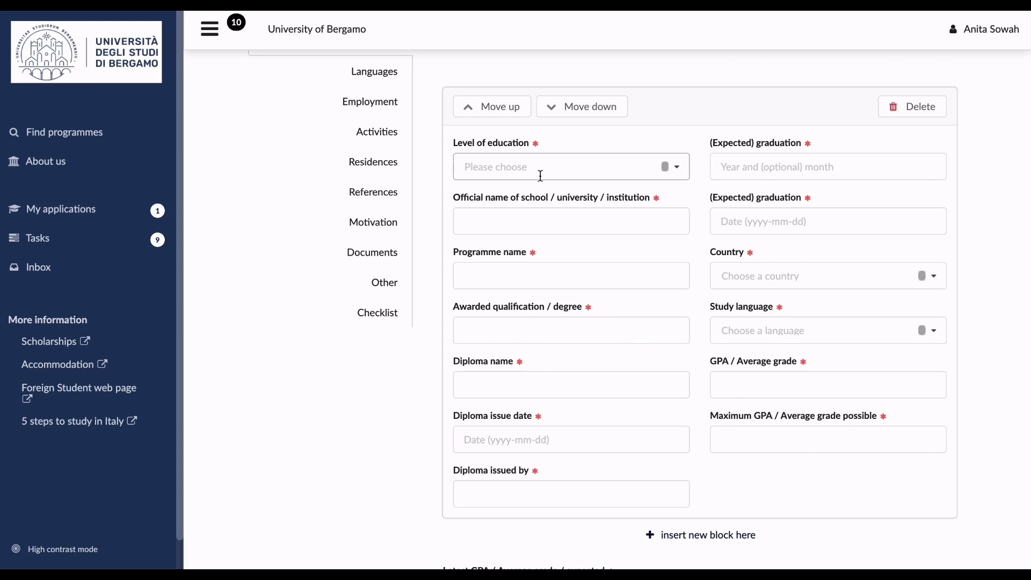
pyautogui.click(587, 170)
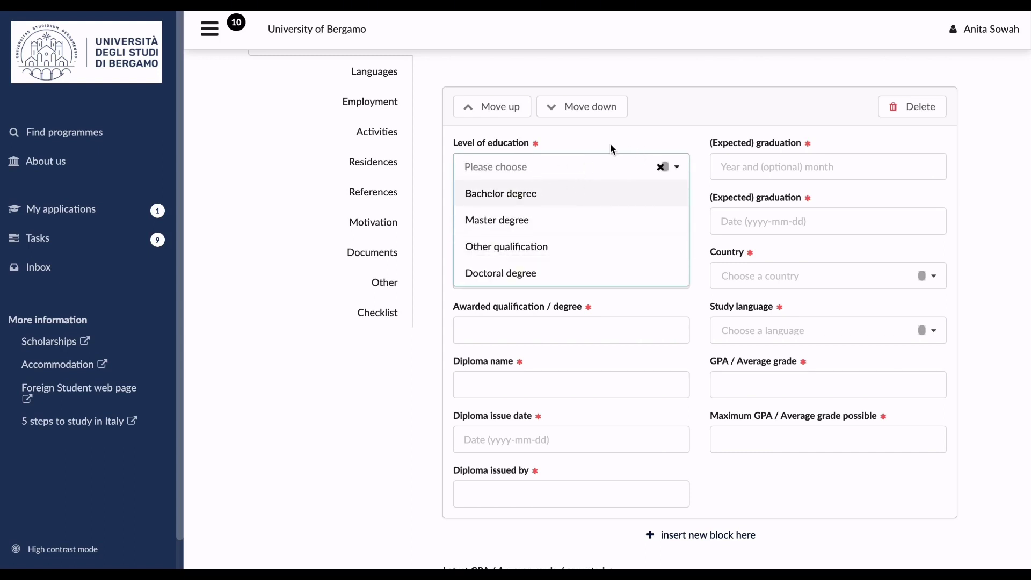
pyautogui.click(622, 134)
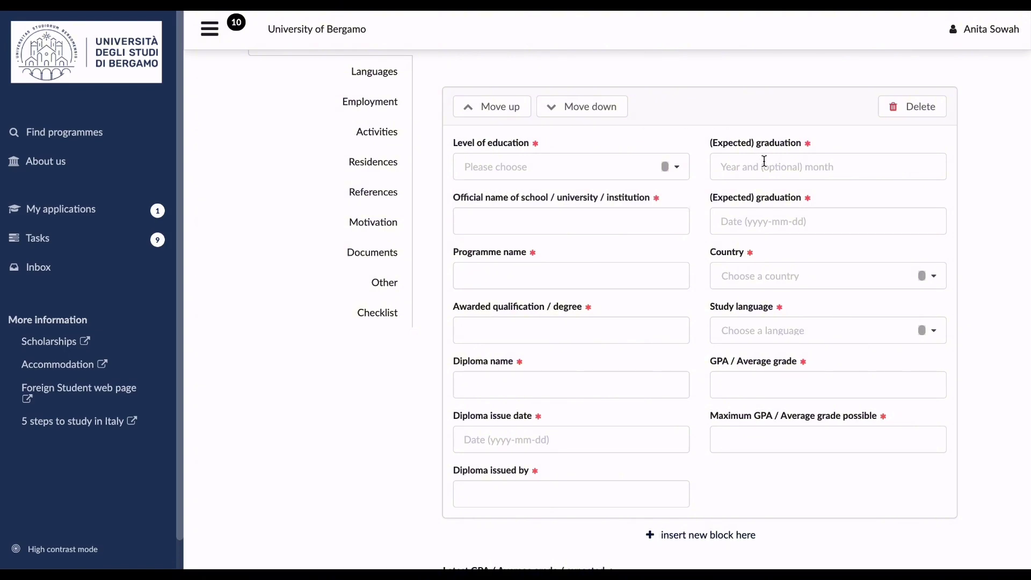
# Step: Examine the education block's fields for institution, programme, qualification, diploma details and average grade
pyautogui.click(574, 227)
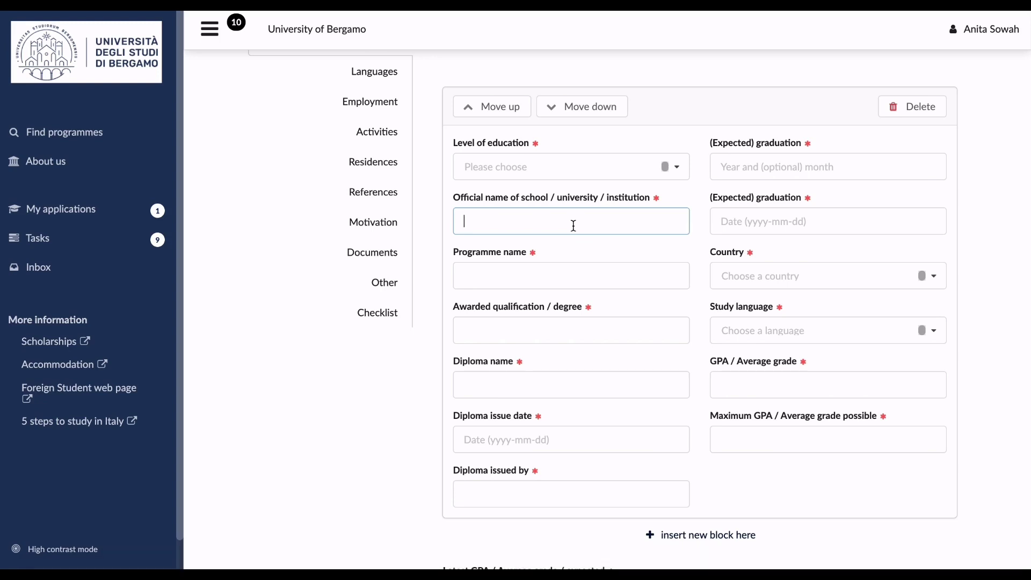
pyautogui.click(536, 271)
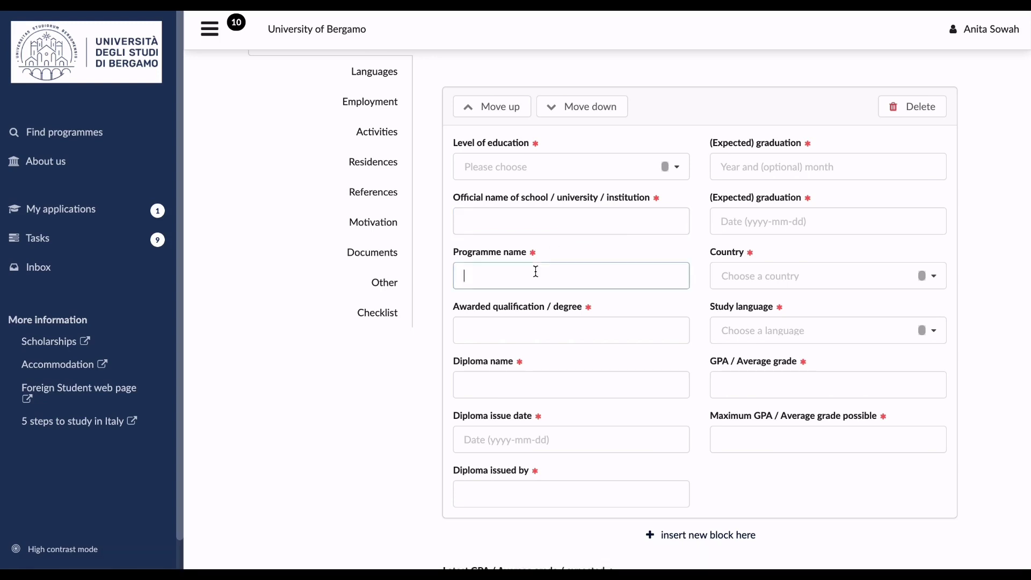
pyautogui.click(533, 326)
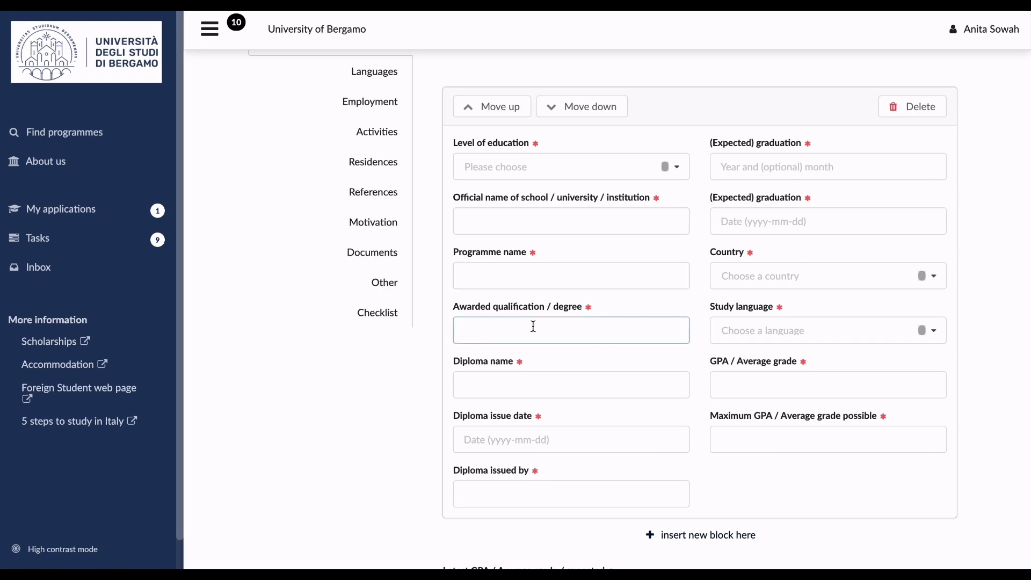
pyautogui.click(514, 385)
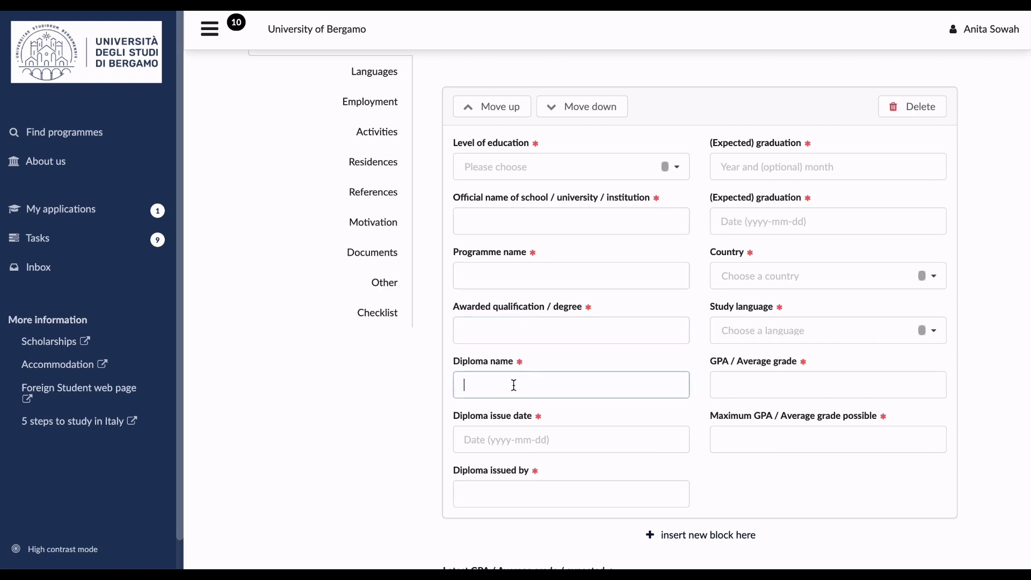
pyautogui.click(515, 441)
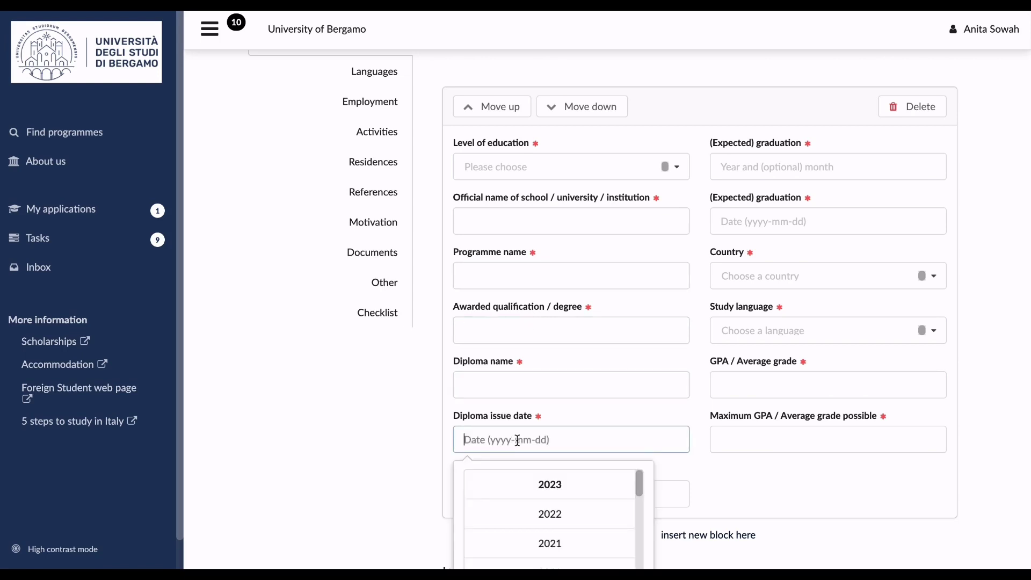
pyautogui.click(730, 468)
pyautogui.click(541, 500)
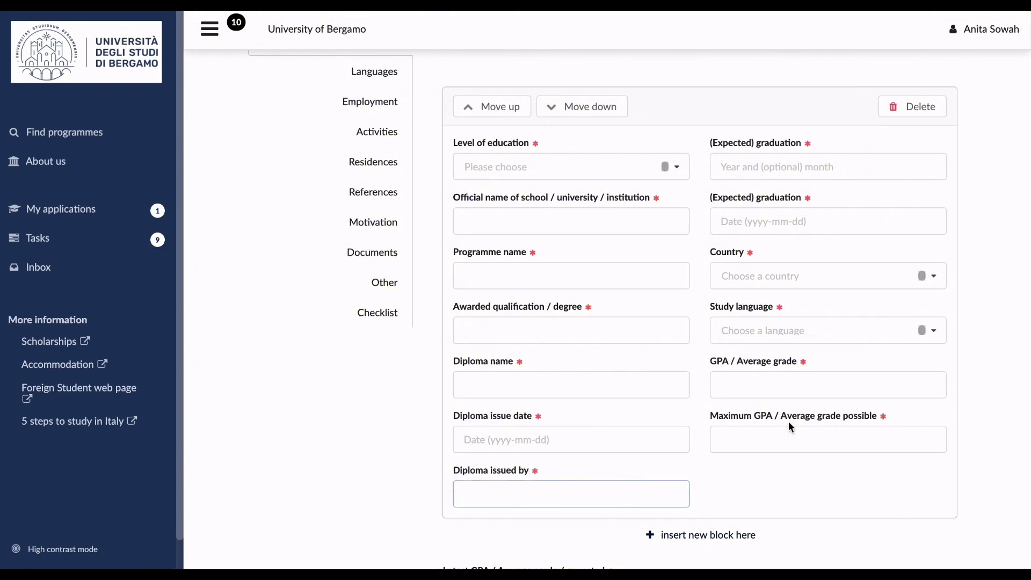
pyautogui.click(816, 436)
pyautogui.click(768, 383)
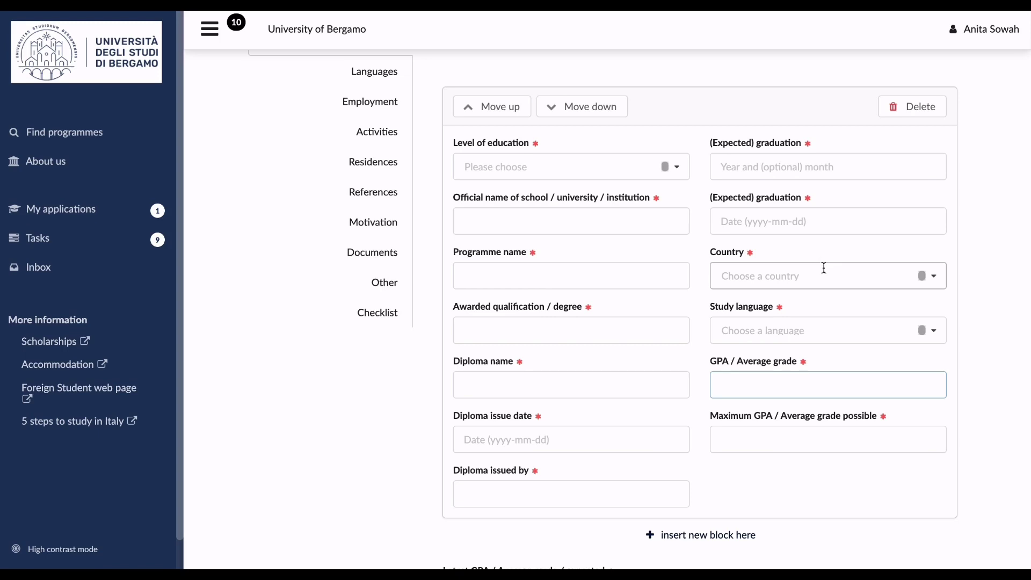
pyautogui.click(852, 540)
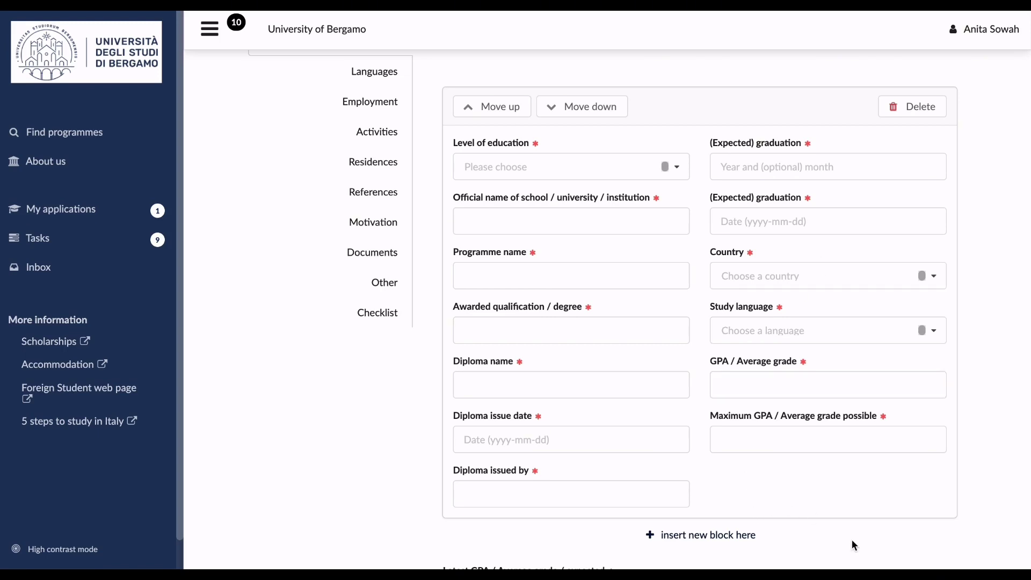
# Step: Examine the remaining Education fields covering latest GPA, programme name, university name, university country and completed study years
pyautogui.scroll(-5, 852, 540)
pyautogui.scroll(-2, 852, 540)
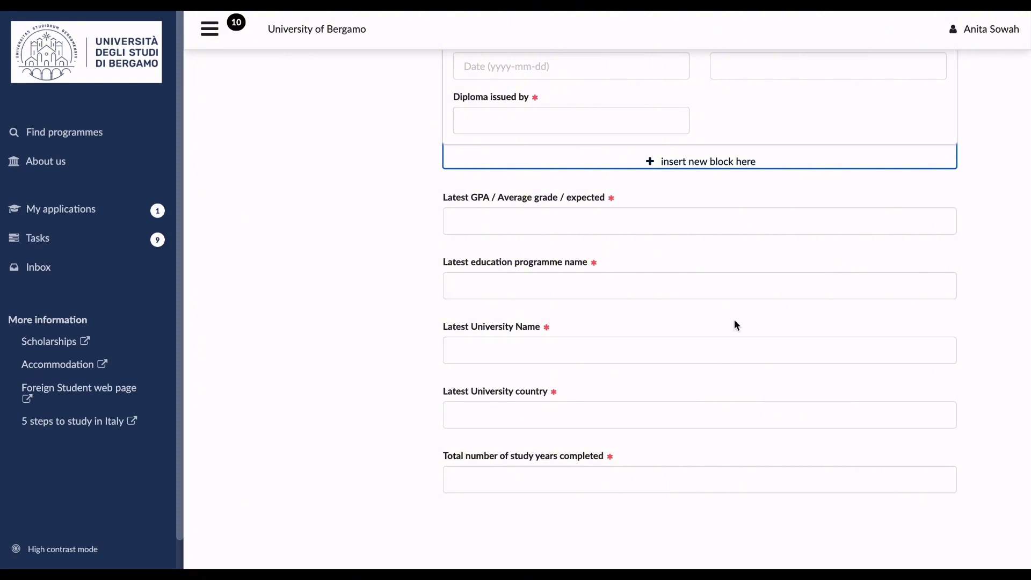
pyautogui.scroll(-2, 793, 357)
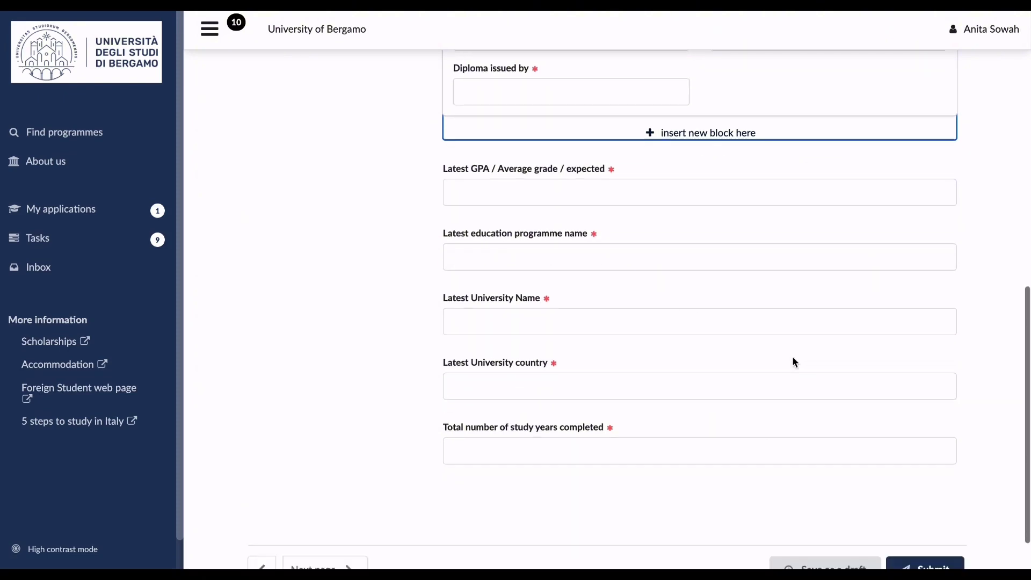
pyautogui.scroll(1, 793, 358)
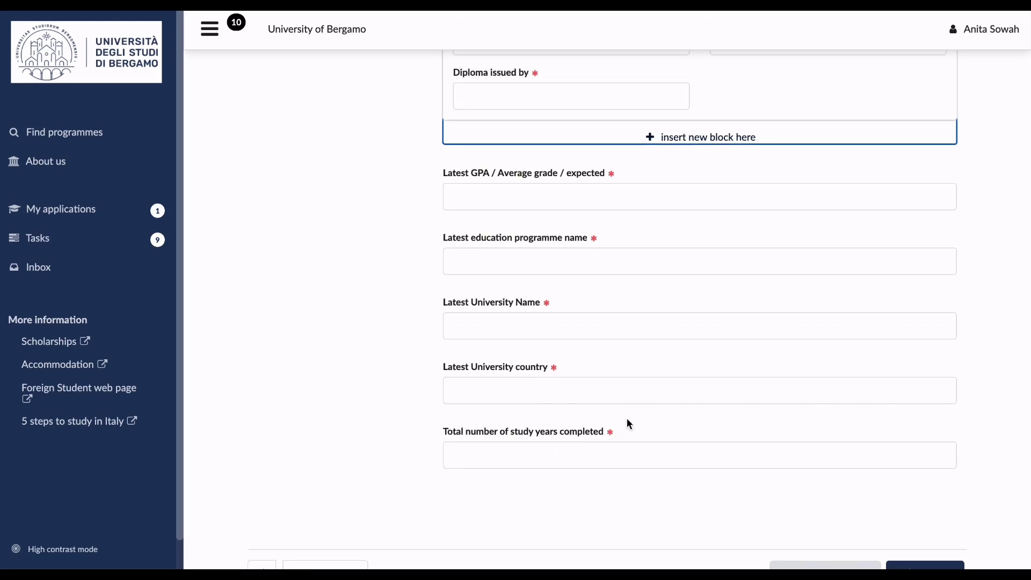
pyautogui.scroll(-1, 626, 419)
pyautogui.scroll(2, 626, 419)
pyautogui.scroll(8, 626, 418)
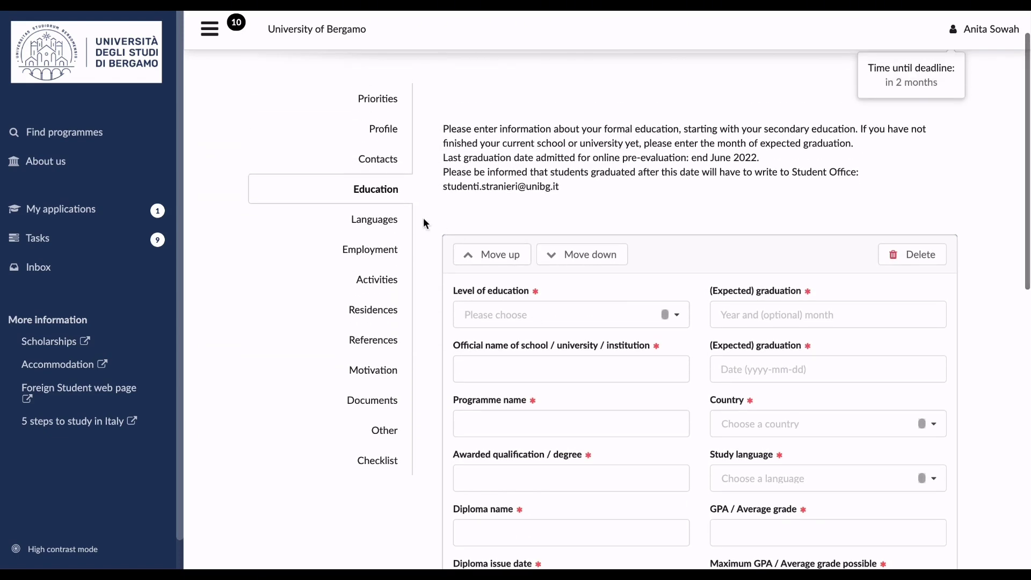
# Step: Open the application's Languages section and view the Native language choices
pyautogui.click(390, 222)
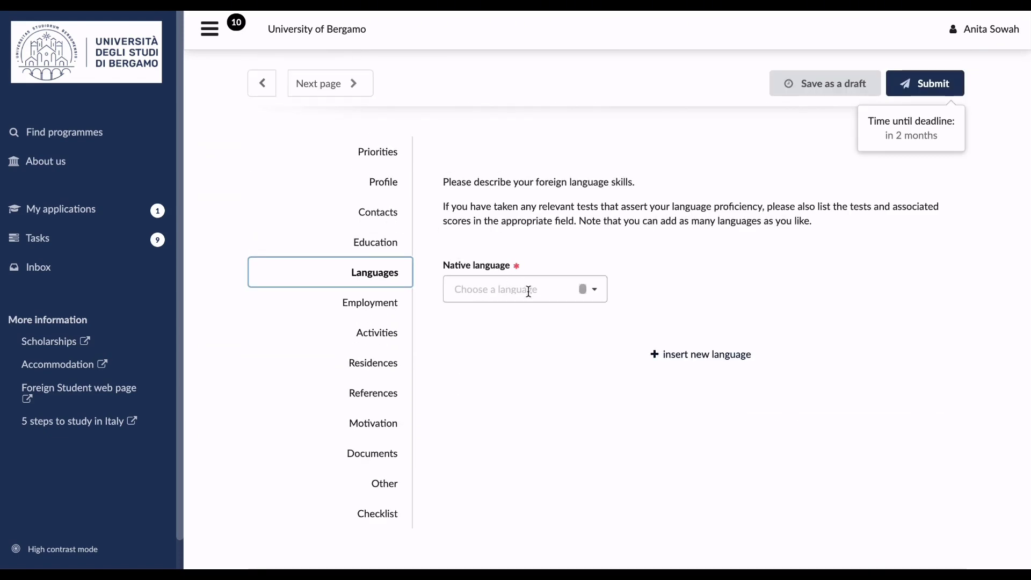
pyautogui.click(550, 292)
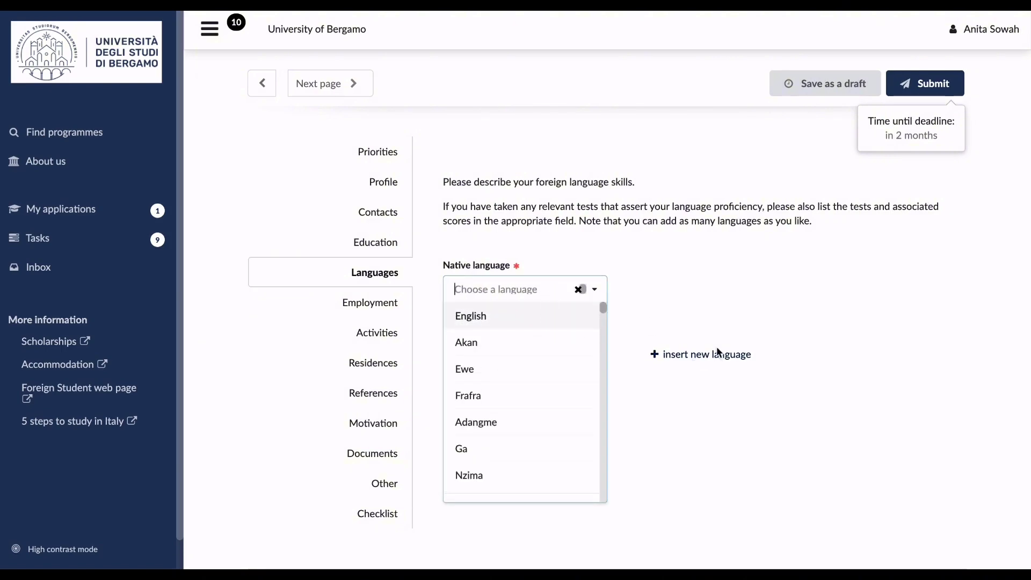
pyautogui.click(727, 295)
pyautogui.scroll(-2, 538, 352)
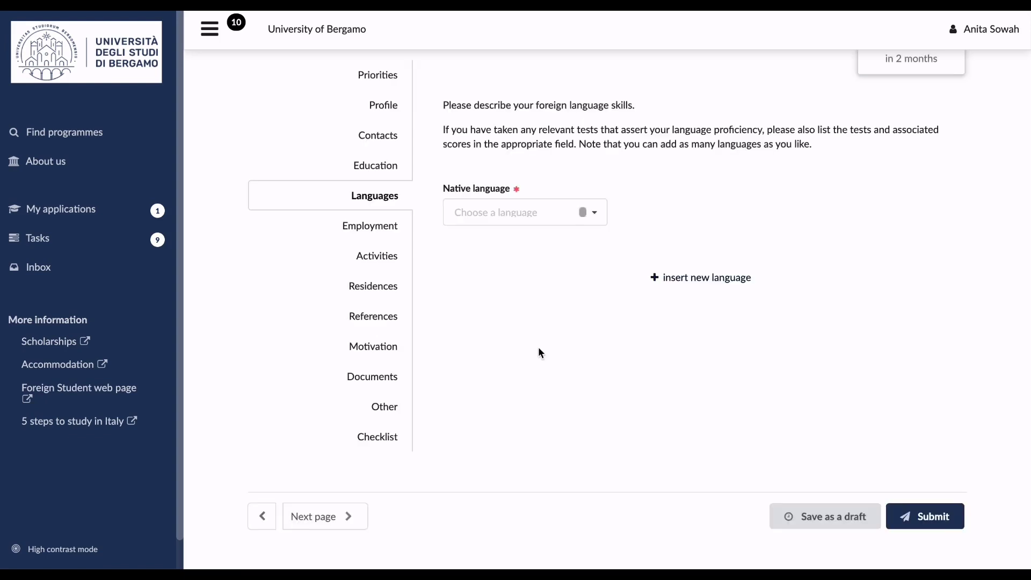
# Step: Read the instructions in the application's Employment, Activities and Residences sections
pyautogui.click(366, 226)
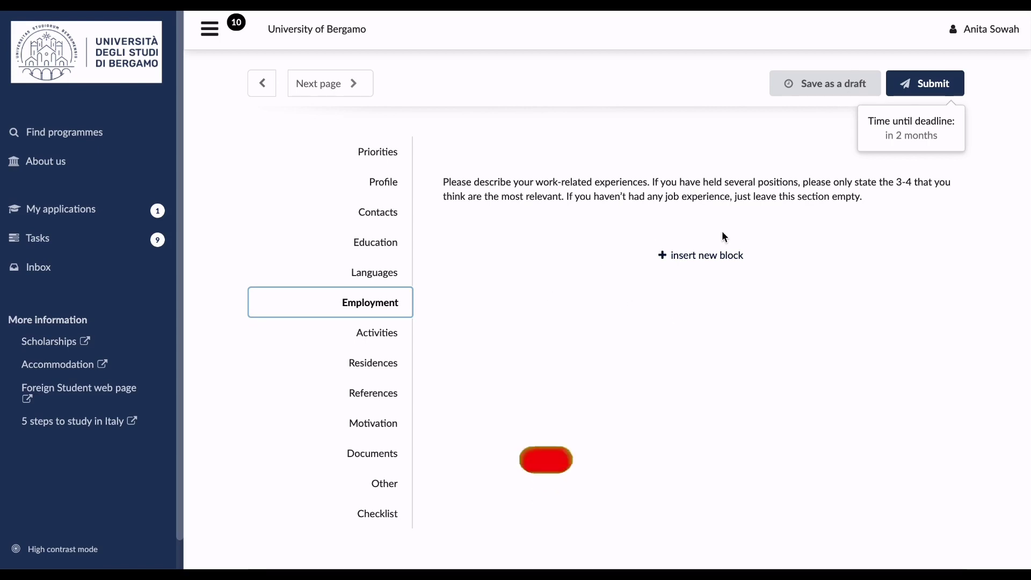
pyautogui.click(389, 337)
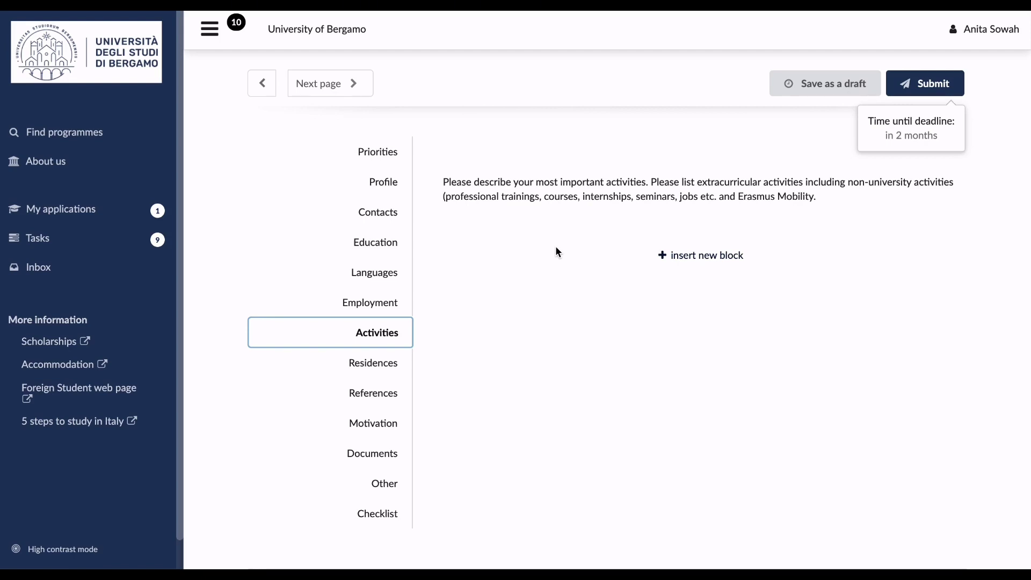
pyautogui.click(376, 365)
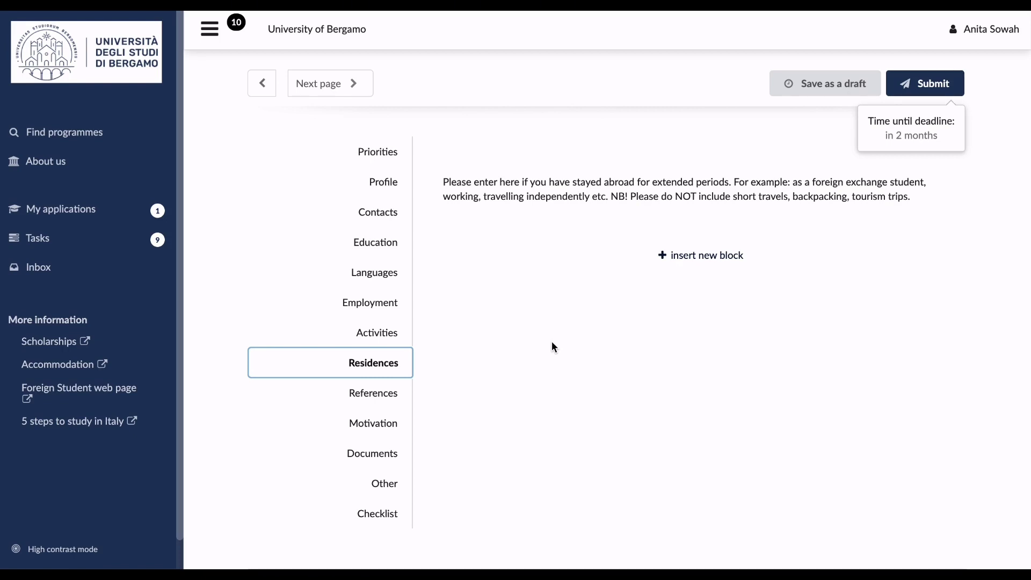
# Step: Open the application's References section and examine the referee name and e-mail fields and the invitation notes
pyautogui.click(376, 394)
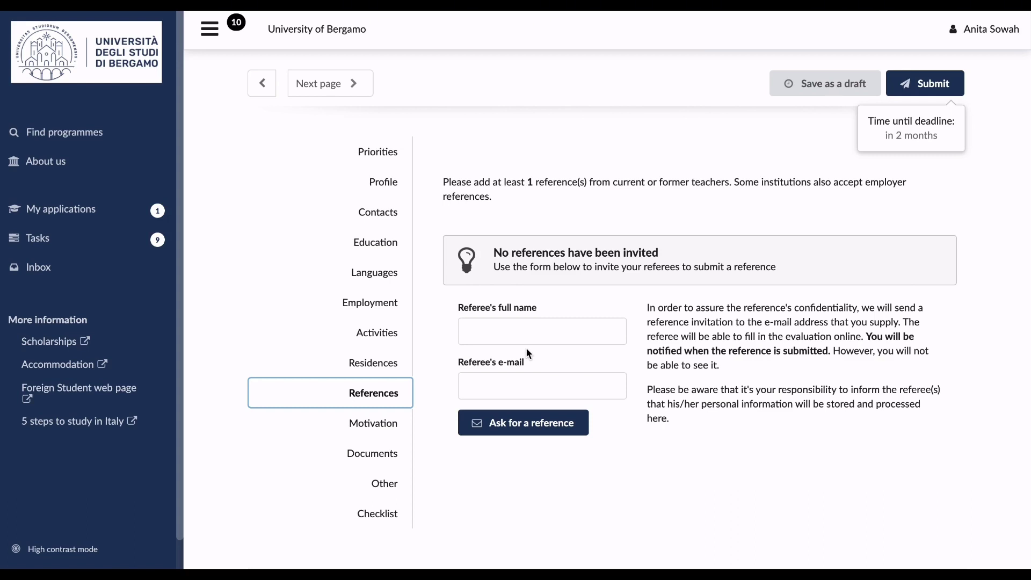
pyautogui.click(527, 330)
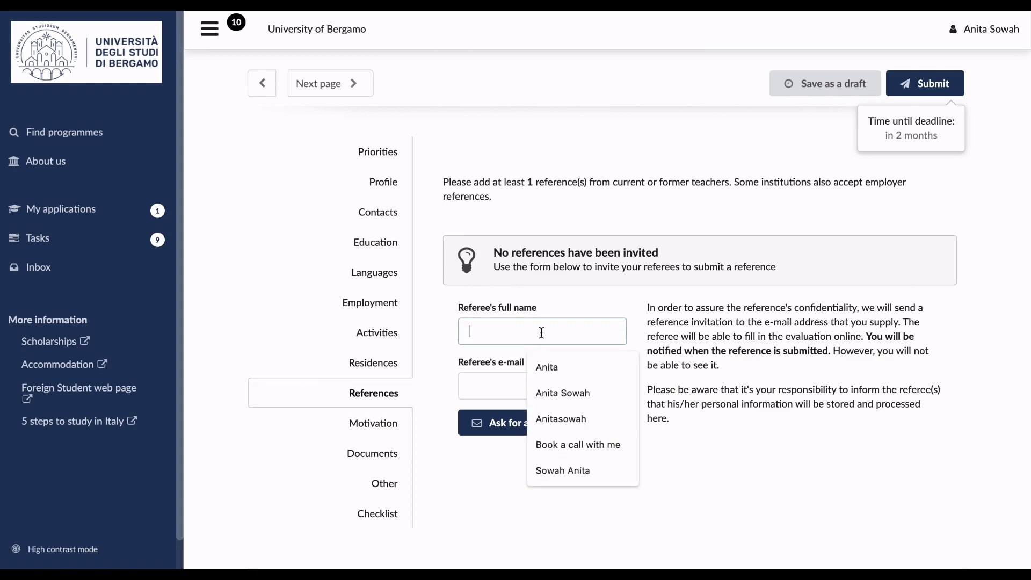
pyautogui.click(498, 382)
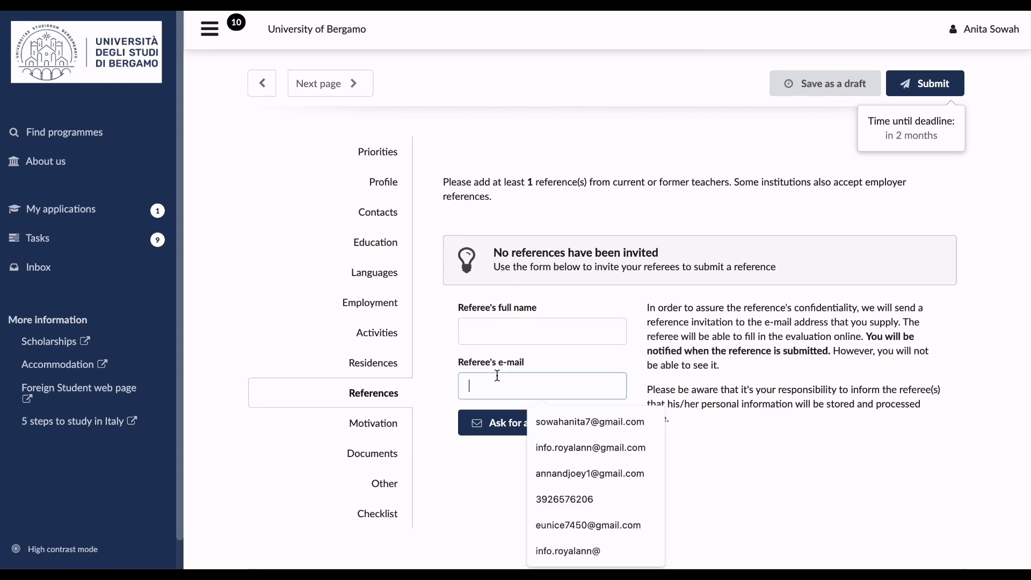
pyautogui.click(803, 429)
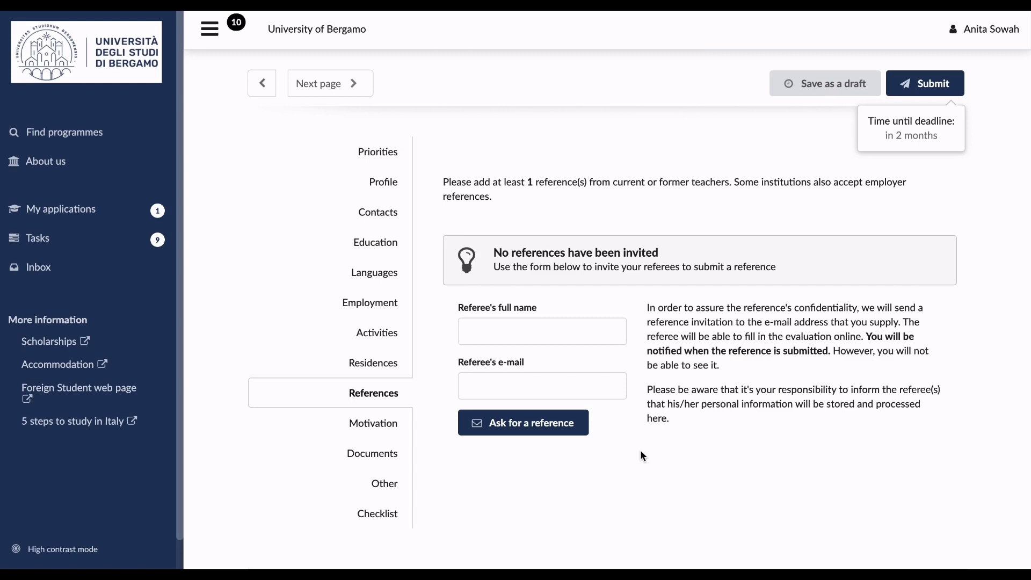
# Step: Review the Motivation section's letter guidelines and text area, and read the Documents section's upload instructions
pyautogui.click(391, 429)
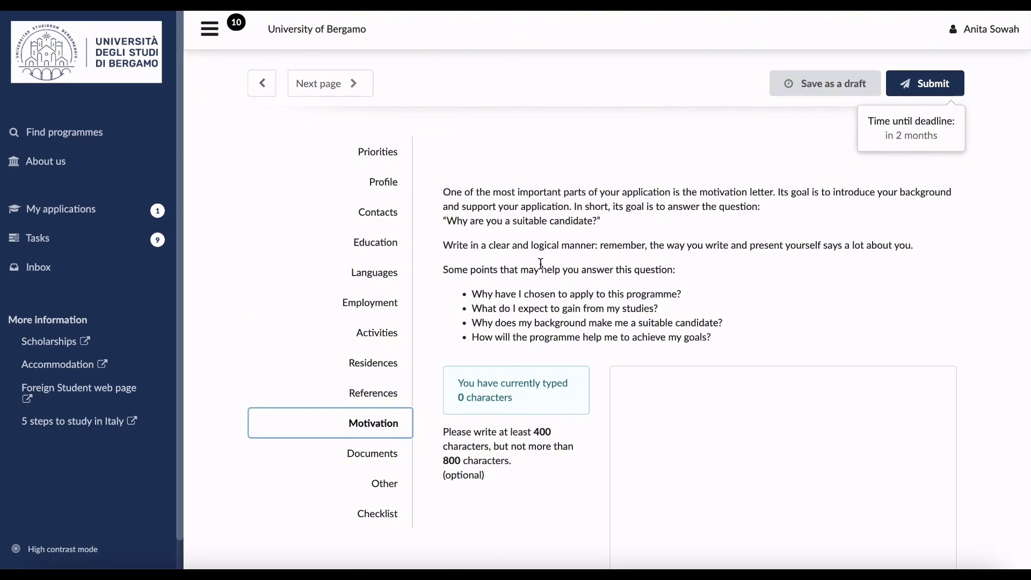
pyautogui.click(723, 390)
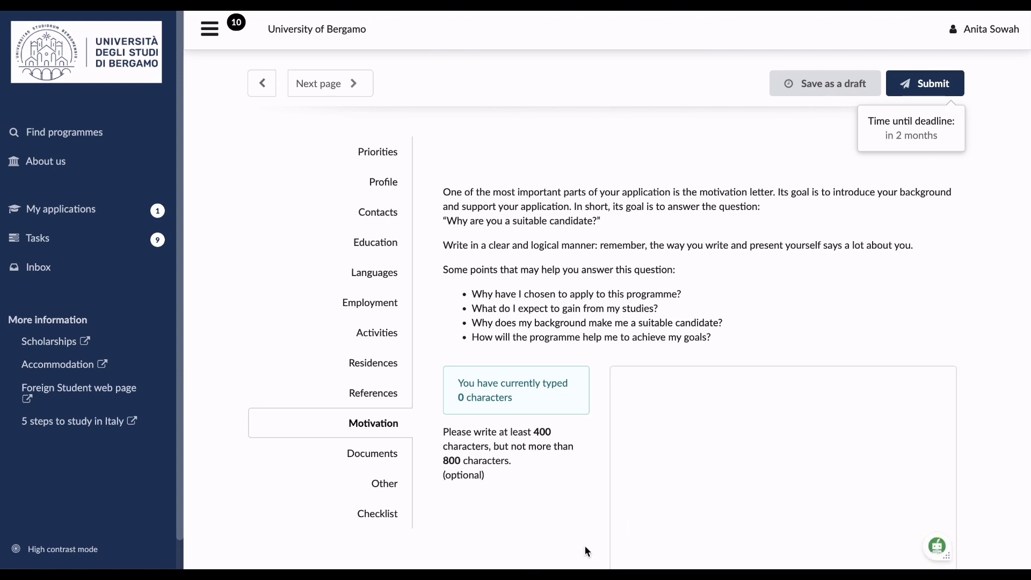
pyautogui.scroll(-1, 585, 546)
pyautogui.scroll(-2, 585, 545)
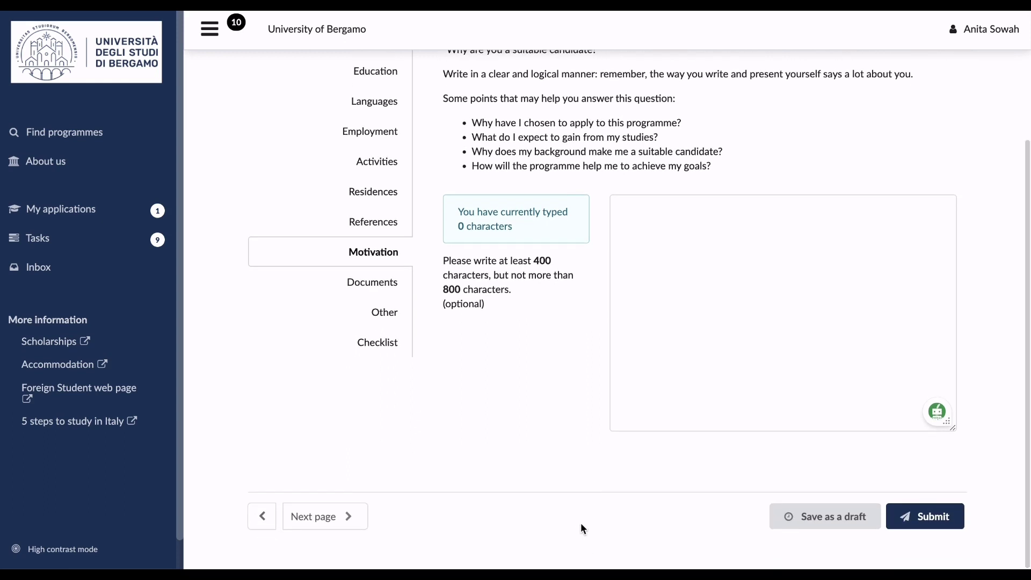
pyautogui.click(385, 290)
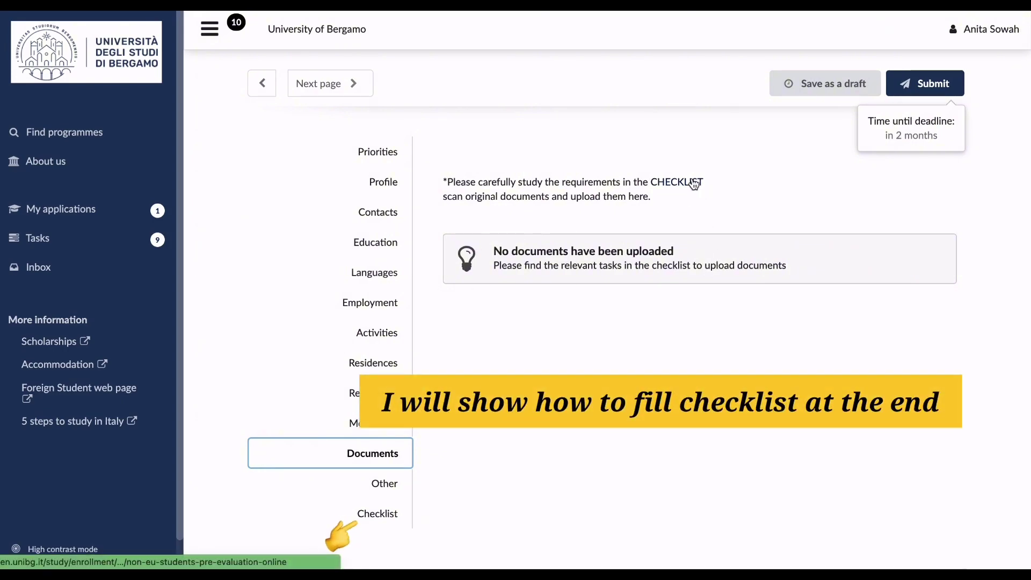
pyautogui.scroll(-2, 555, 412)
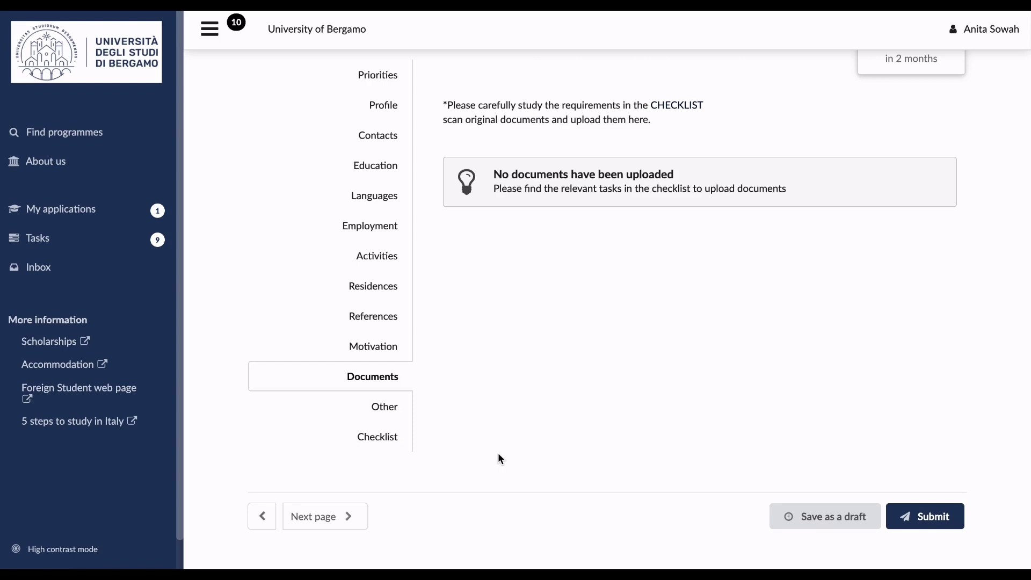
# Step: Open the application's Other section and examine the medical info, additional requests and information source fields with their choices
pyautogui.click(376, 407)
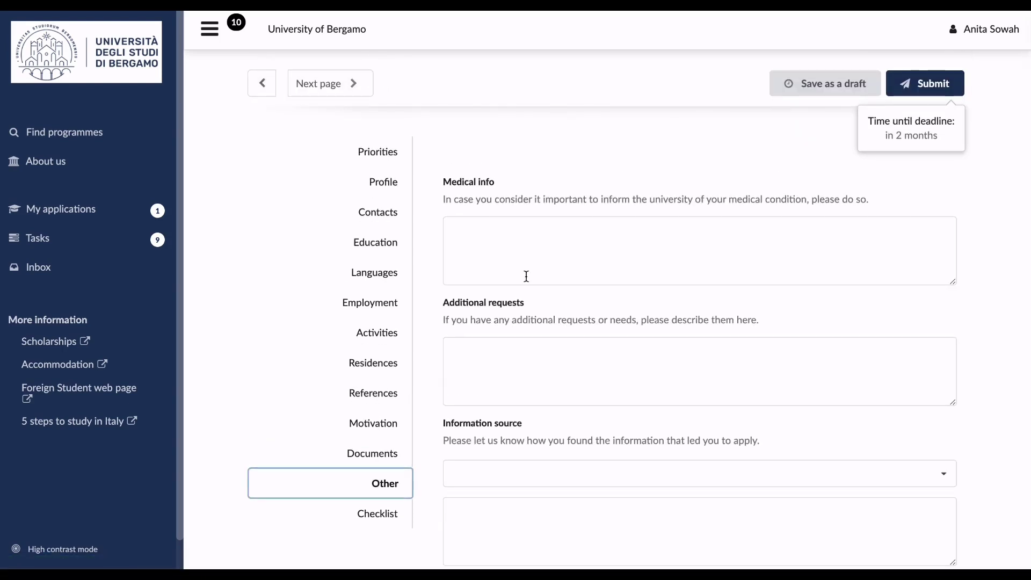
pyautogui.click(490, 369)
pyautogui.click(502, 467)
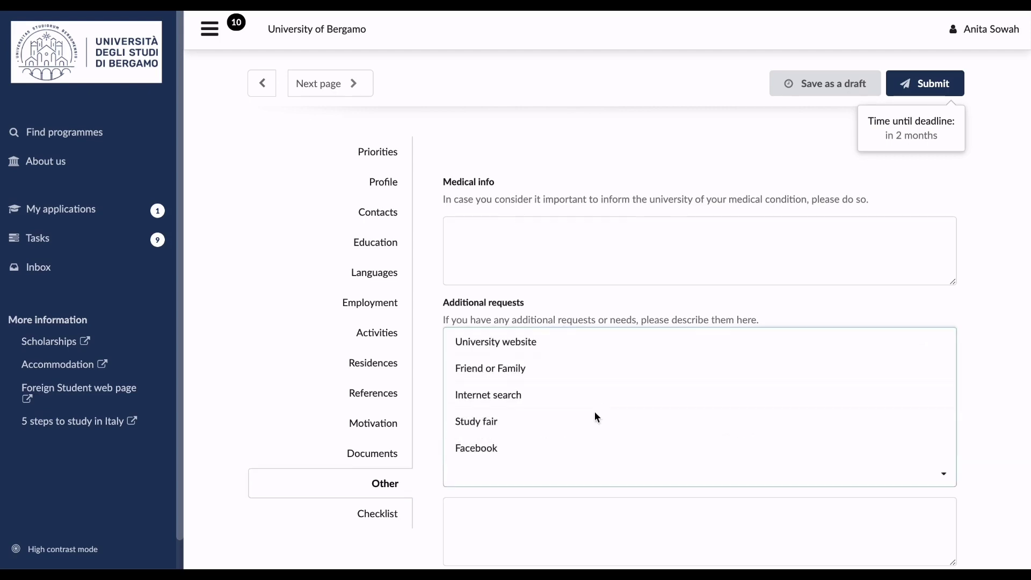
pyautogui.click(1021, 250)
pyautogui.scroll(-3, 1021, 252)
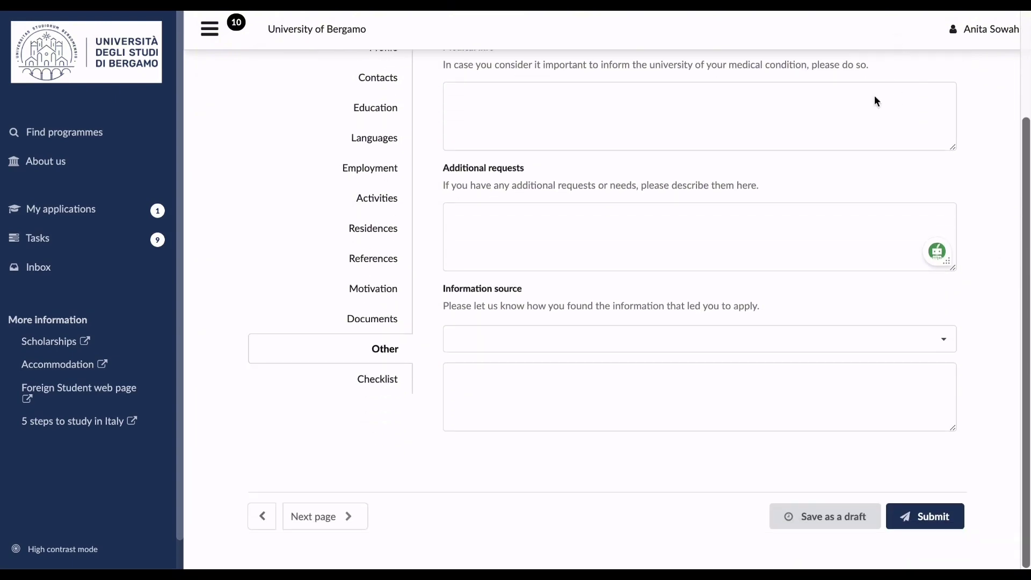
# Step: Open the application's Checklist section and review all the required document items, from the courses description to the scholarship application
pyautogui.click(390, 393)
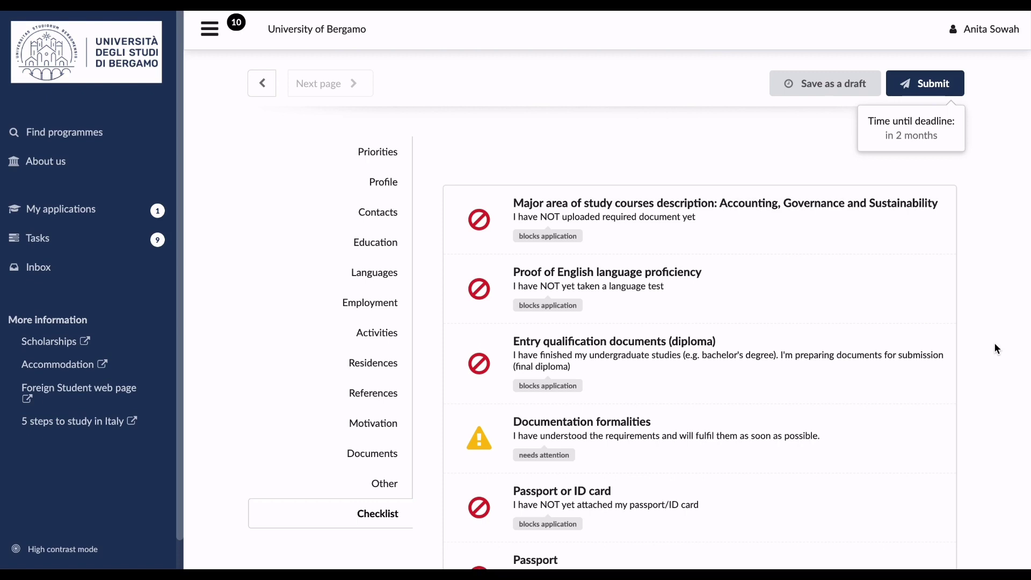
pyautogui.scroll(-5, 996, 348)
pyautogui.scroll(5, 996, 349)
pyautogui.scroll(-3, 657, 465)
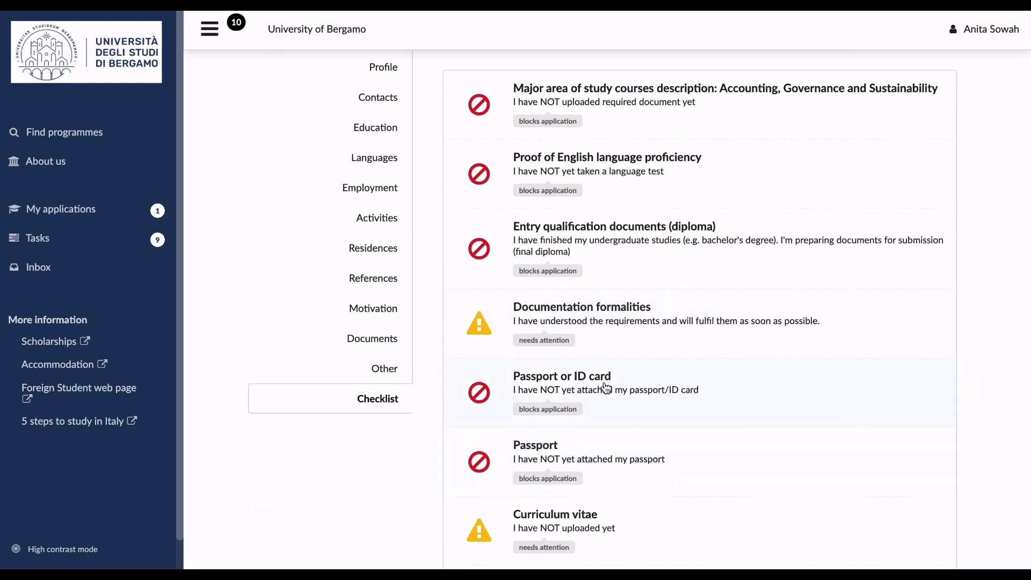
pyautogui.scroll(-4, 581, 456)
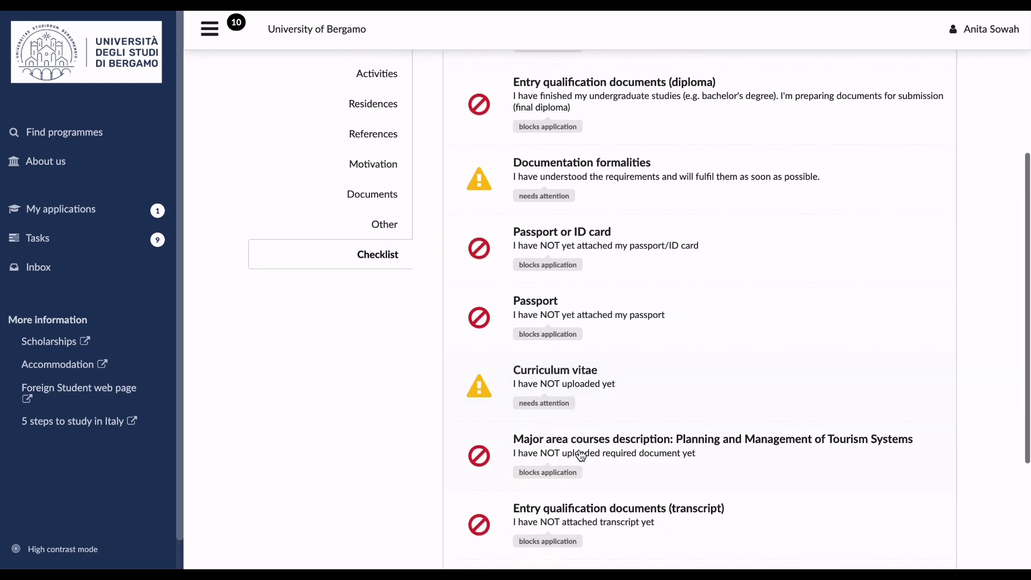
pyautogui.scroll(-1, 582, 456)
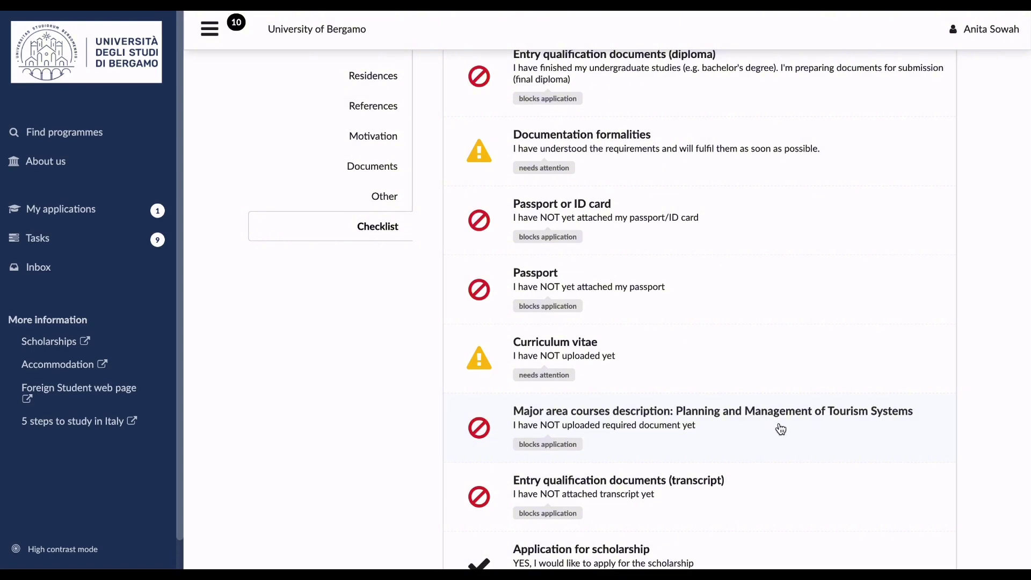
pyautogui.scroll(-5, 778, 429)
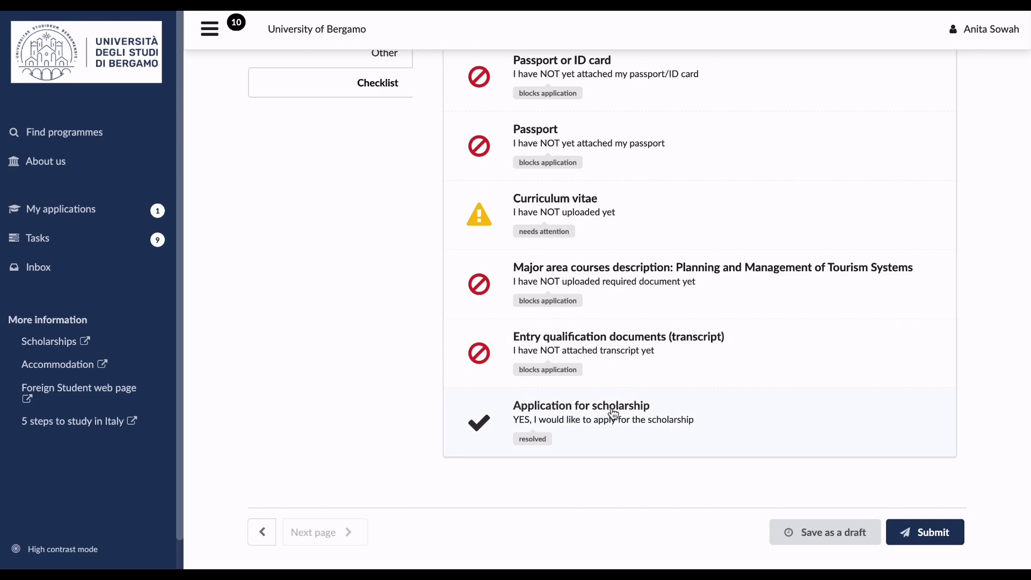
pyautogui.scroll(1, 645, 366)
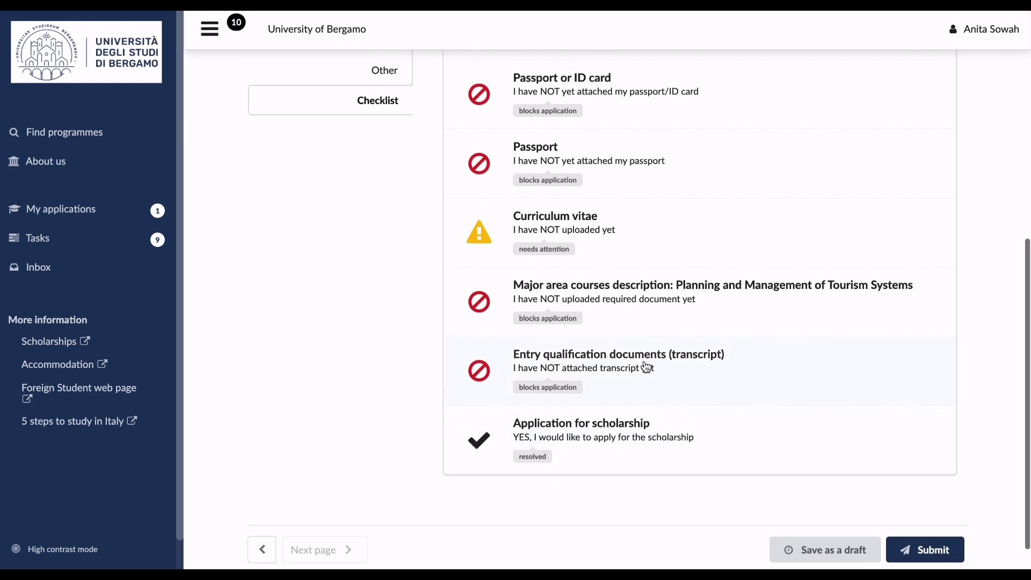
pyautogui.scroll(8, 645, 365)
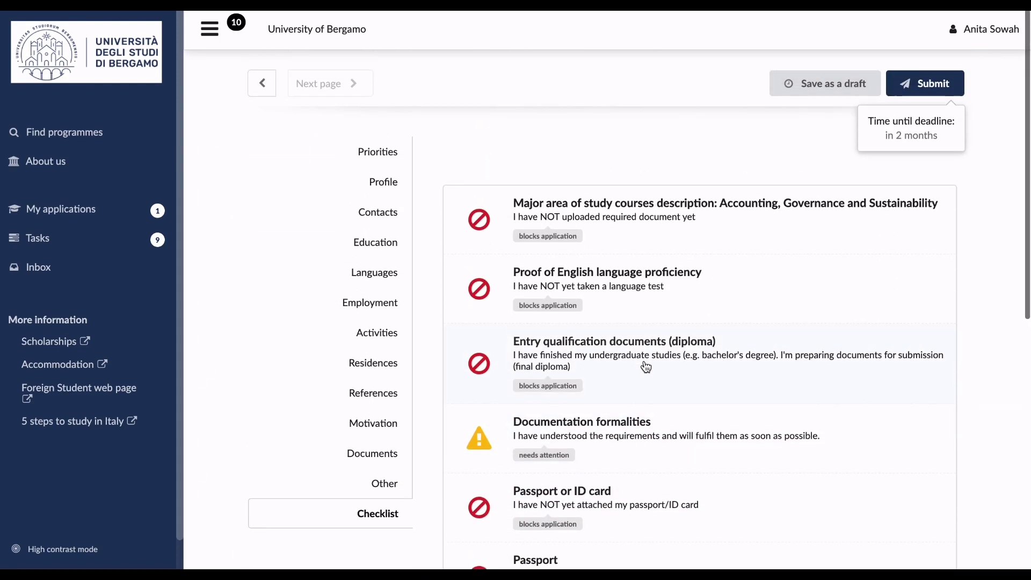
# Step: Download the form from the Accounting, Governance and Sustainability courses description item and review its Parts A and B in Word
pyautogui.click(602, 236)
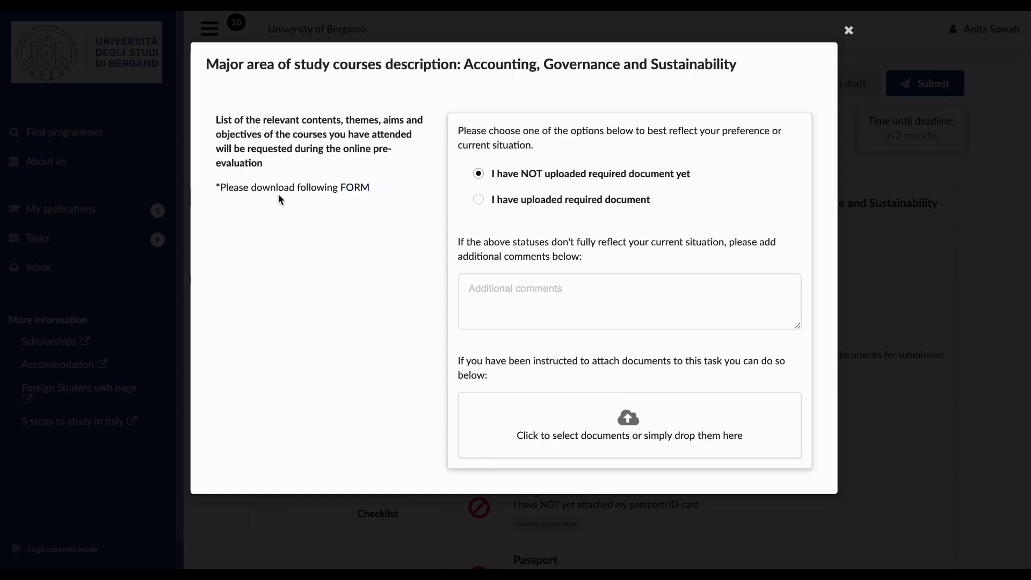
pyautogui.click(360, 188)
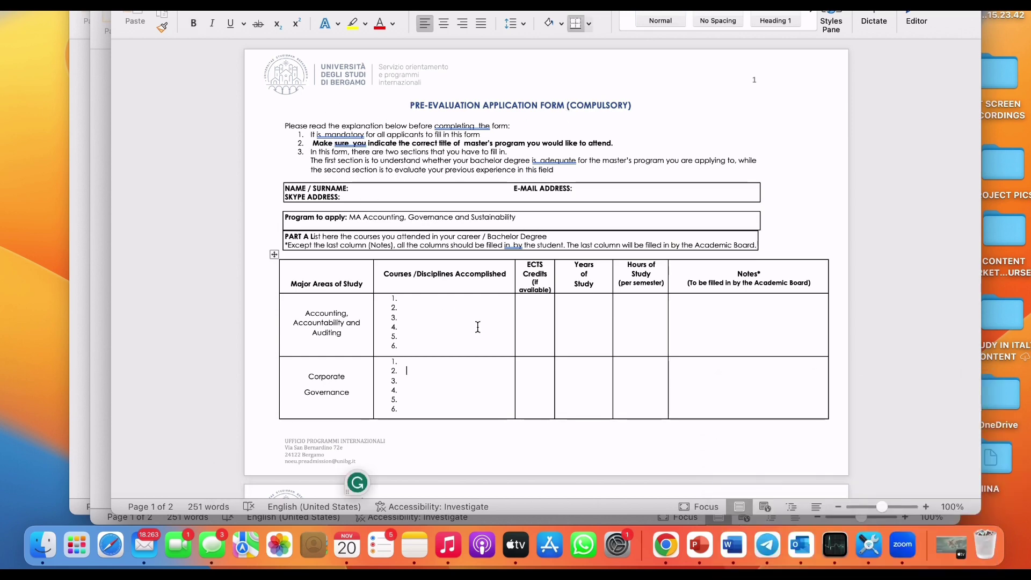
pyautogui.scroll(-10, 477, 327)
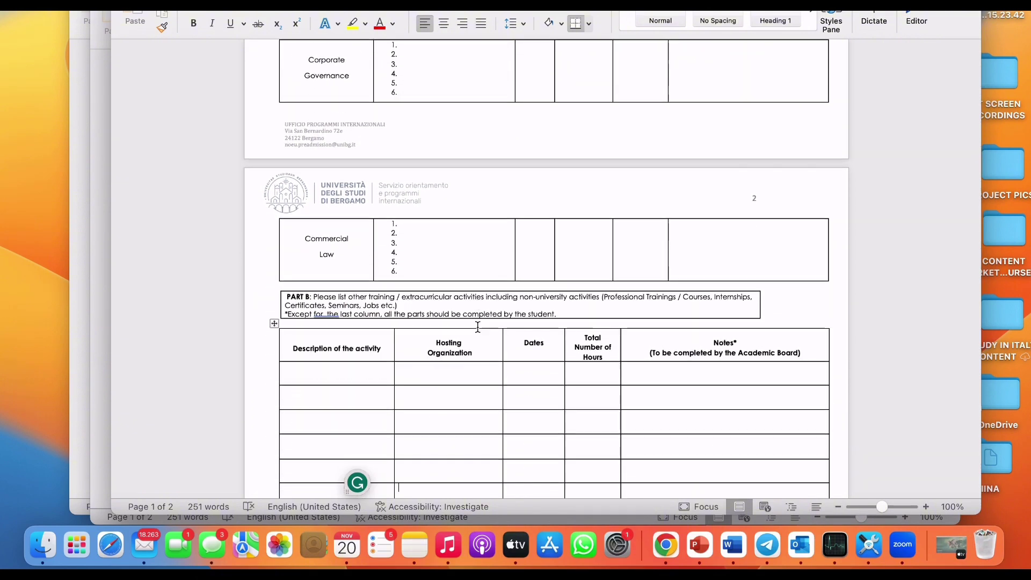
pyautogui.scroll(-2, 477, 325)
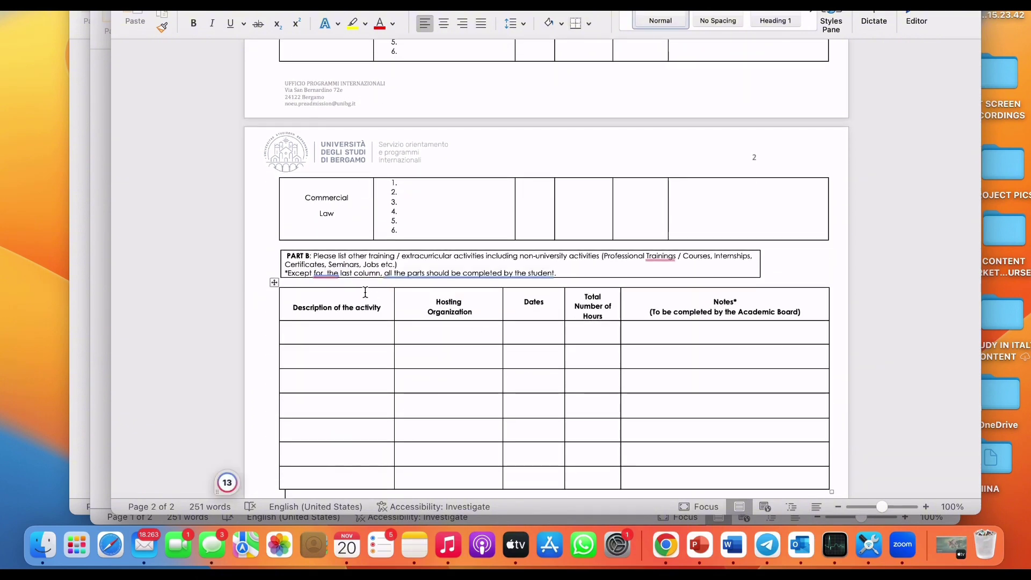
pyautogui.click(726, 96)
pyautogui.scroll(10, 726, 95)
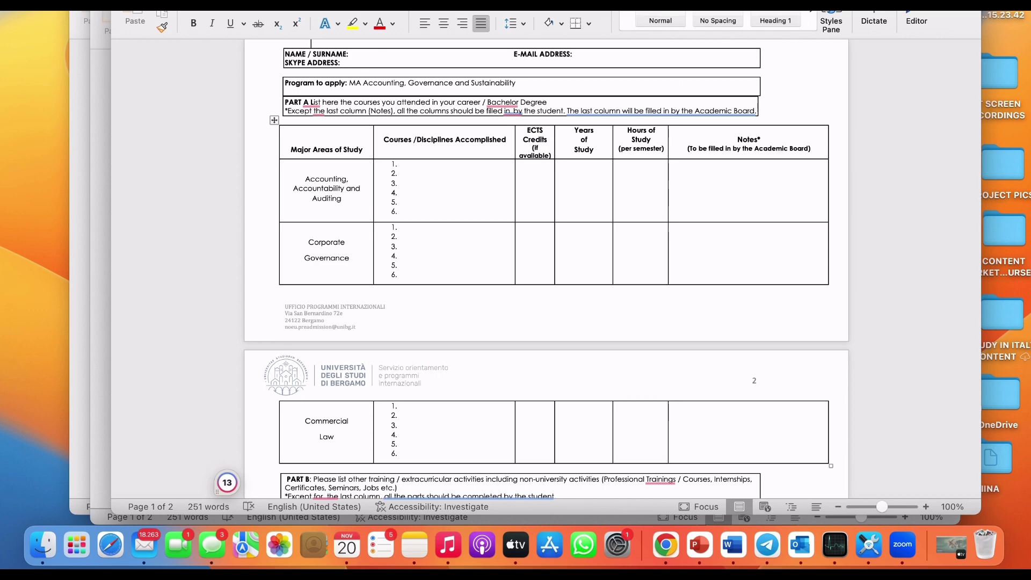
pyautogui.click(671, 544)
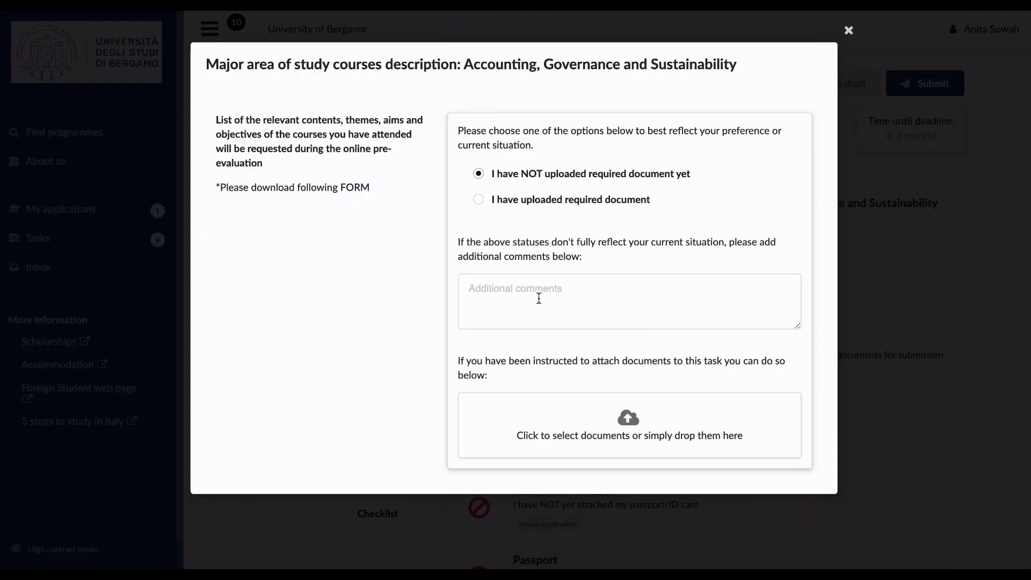
pyautogui.click(847, 31)
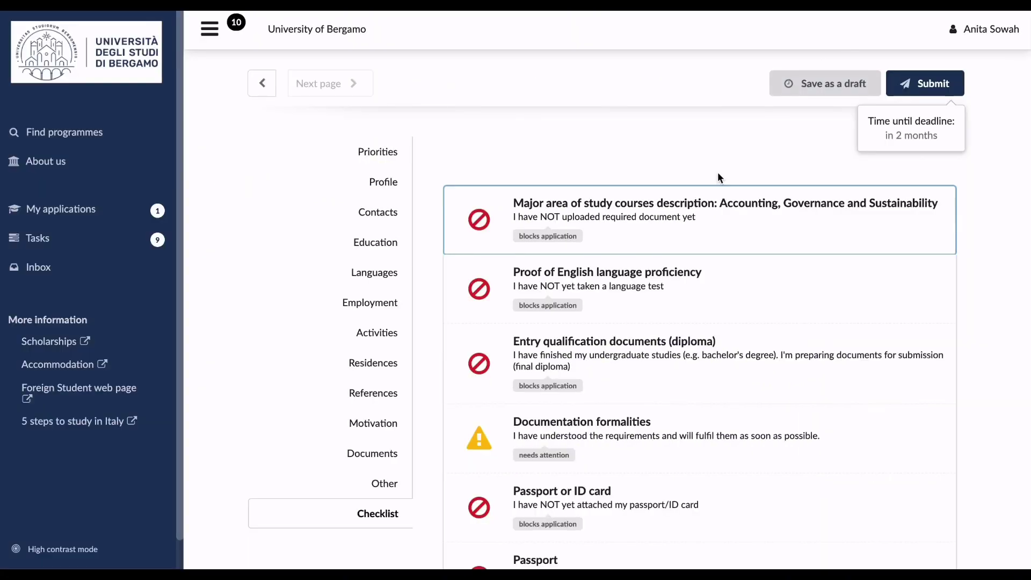
# Step: Examine the Proof of English language proficiency item's accepted certificates for both programmes, its status options and its upload area
pyautogui.click(606, 298)
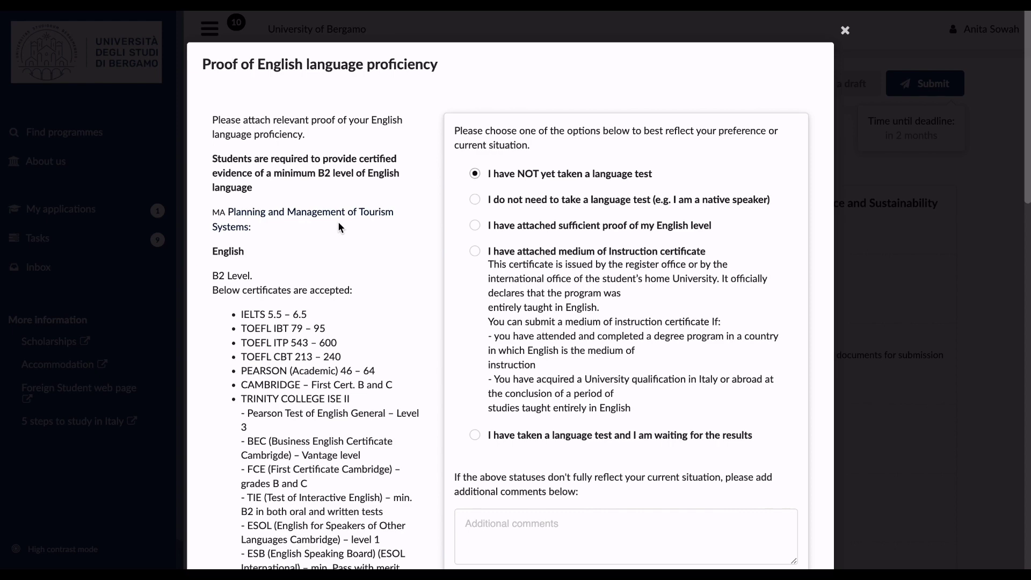
pyautogui.scroll(-5, 338, 226)
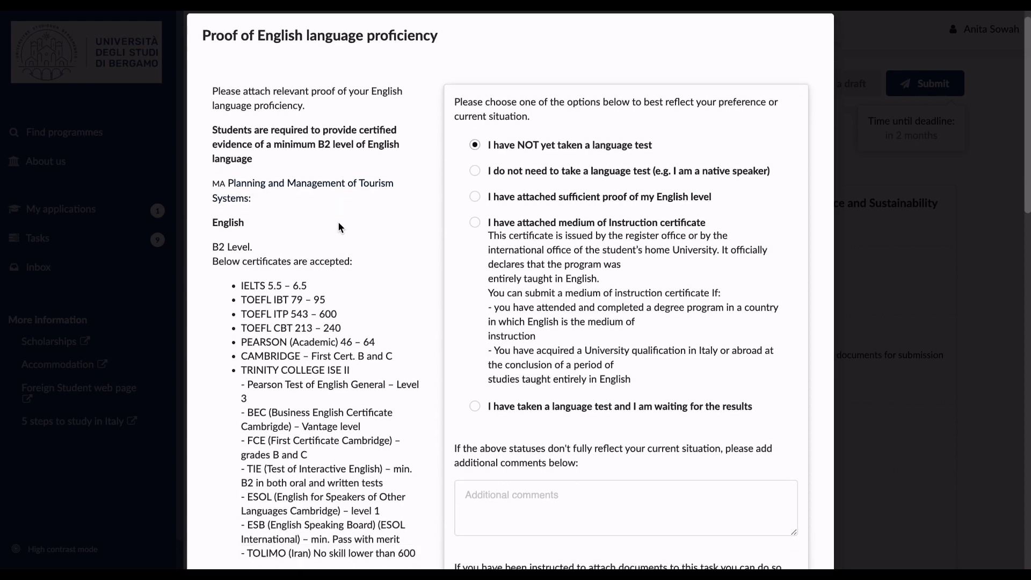
pyautogui.scroll(-1, 339, 227)
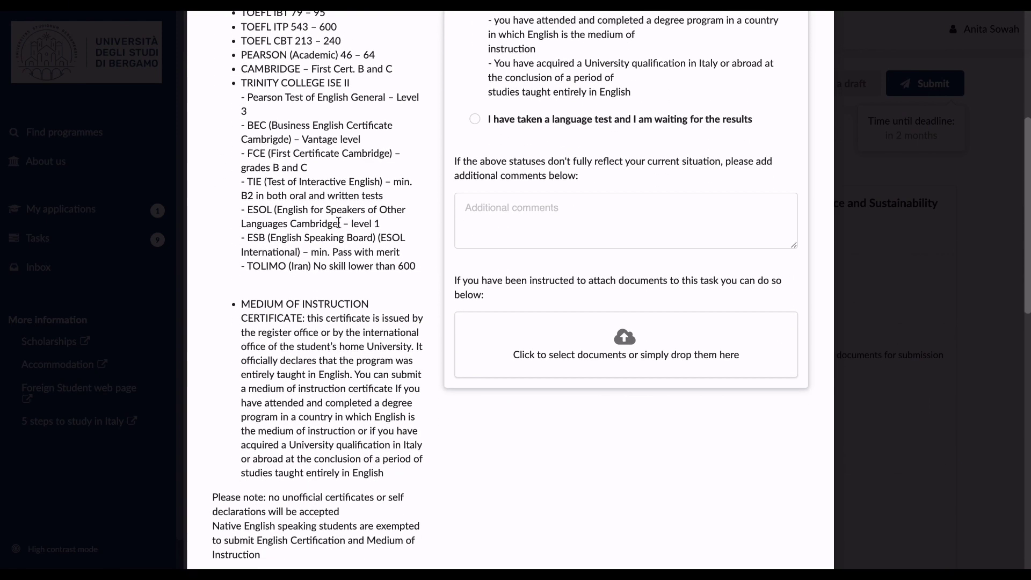
pyautogui.scroll(6, 642, 359)
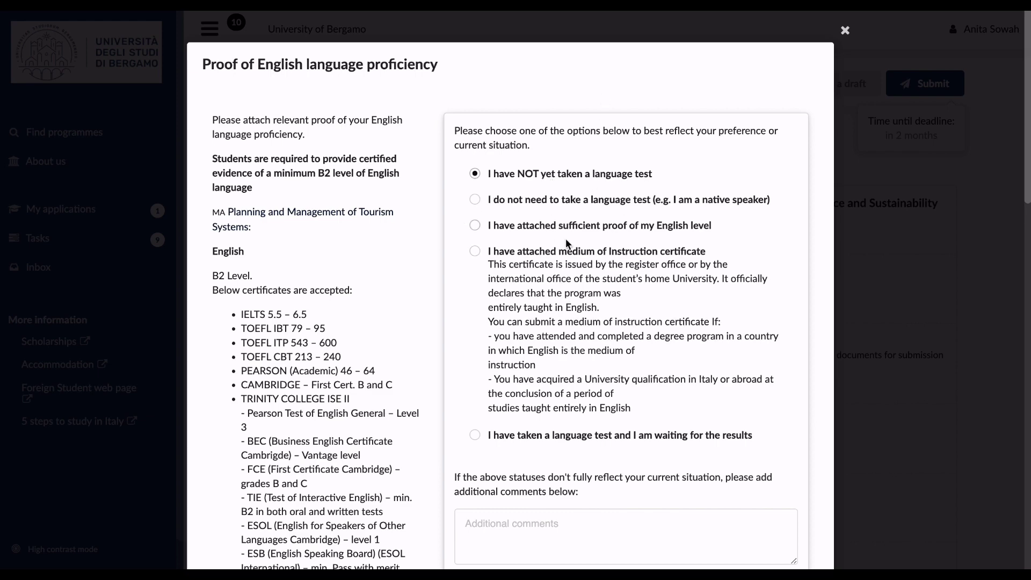
pyautogui.scroll(-5, 568, 248)
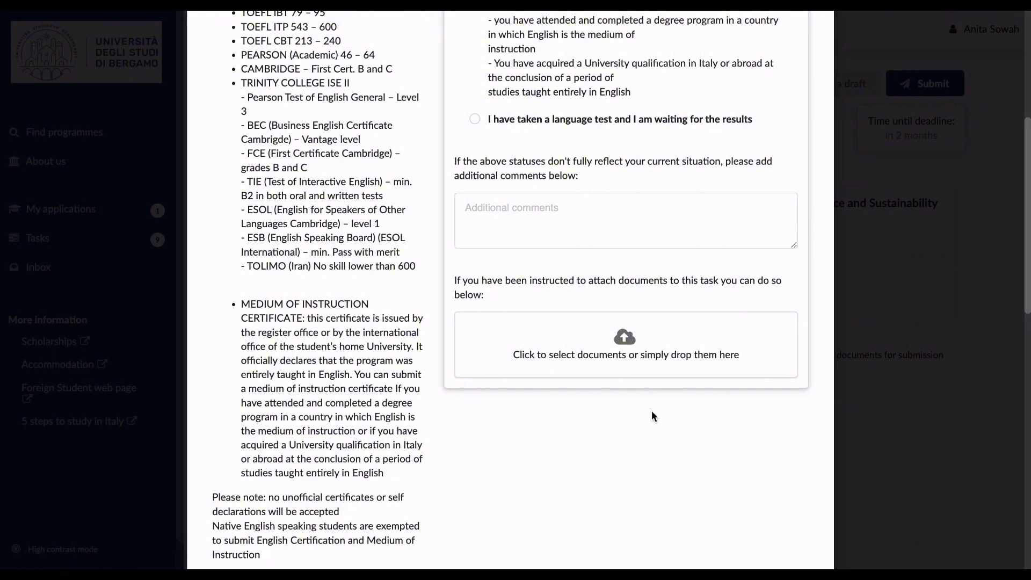
pyautogui.scroll(-2, 651, 410)
pyautogui.scroll(-8, 652, 411)
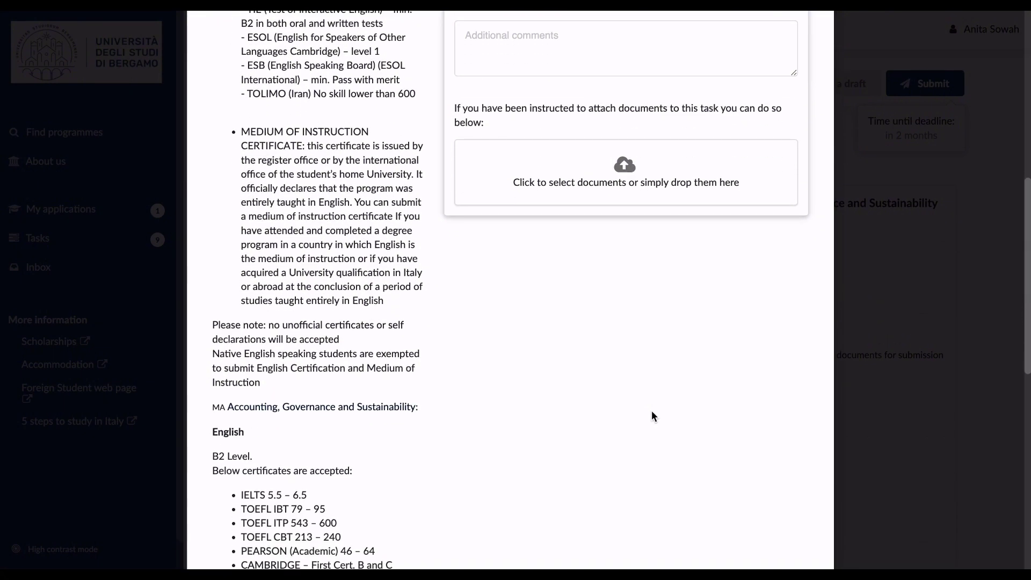
pyautogui.scroll(-2, 652, 410)
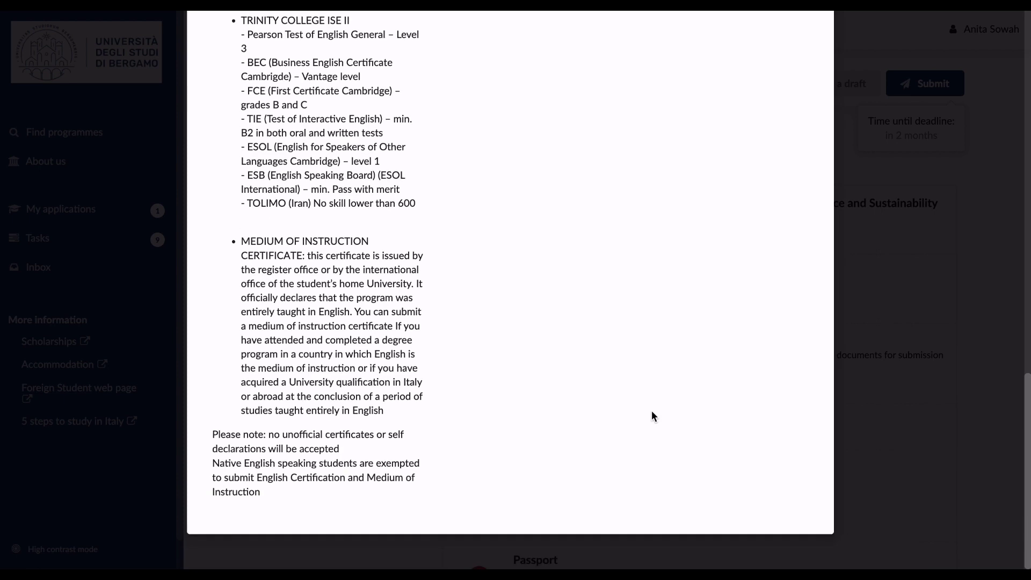
pyautogui.scroll(10, 652, 410)
pyautogui.scroll(1, 652, 411)
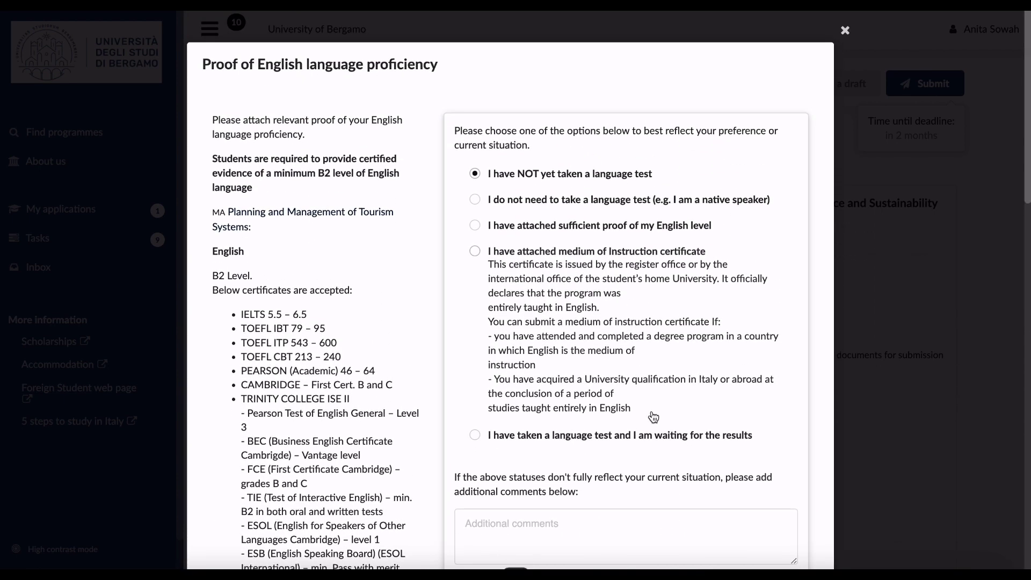
pyautogui.click(846, 32)
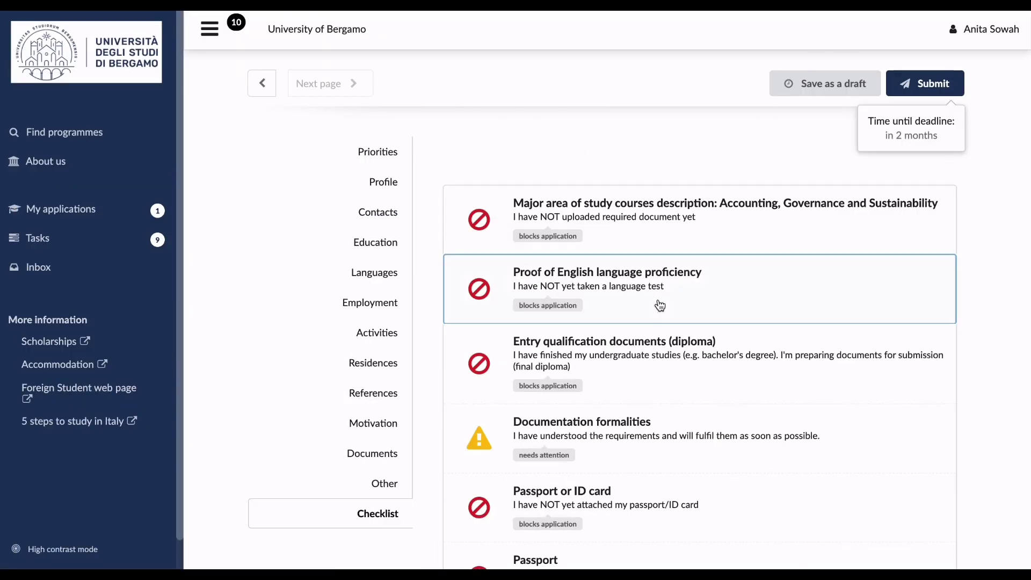
# Step: Read the requirements and status options of the Entry qualification documents (diploma) and Documentation formalities checklist items
pyautogui.click(637, 356)
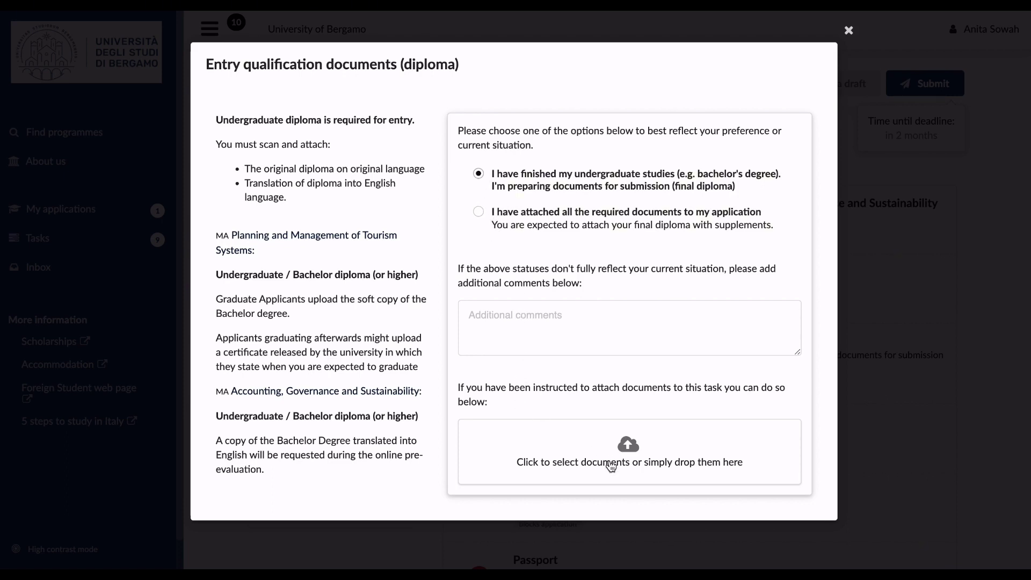
pyautogui.click(848, 32)
pyautogui.click(696, 433)
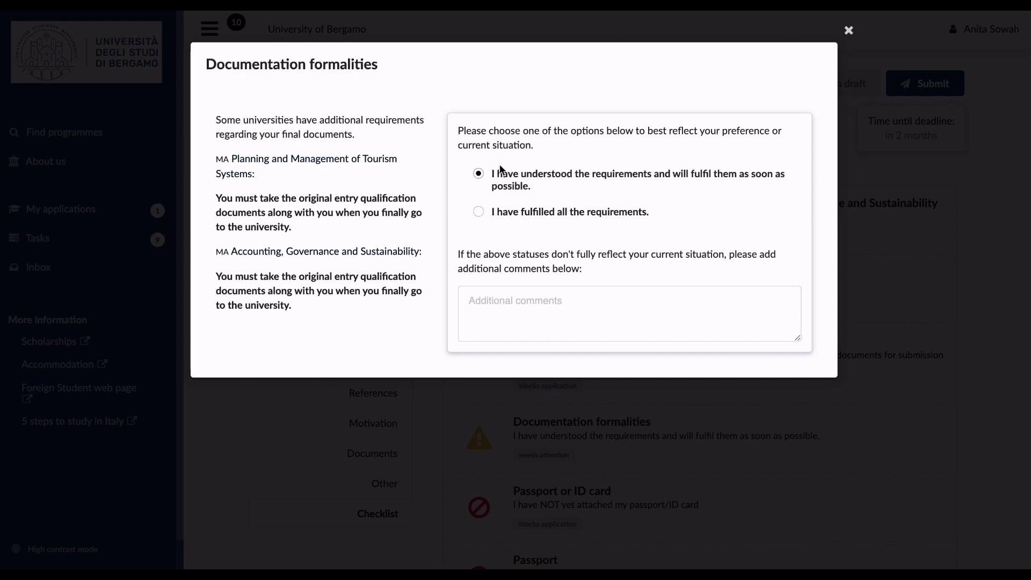
pyautogui.click(848, 30)
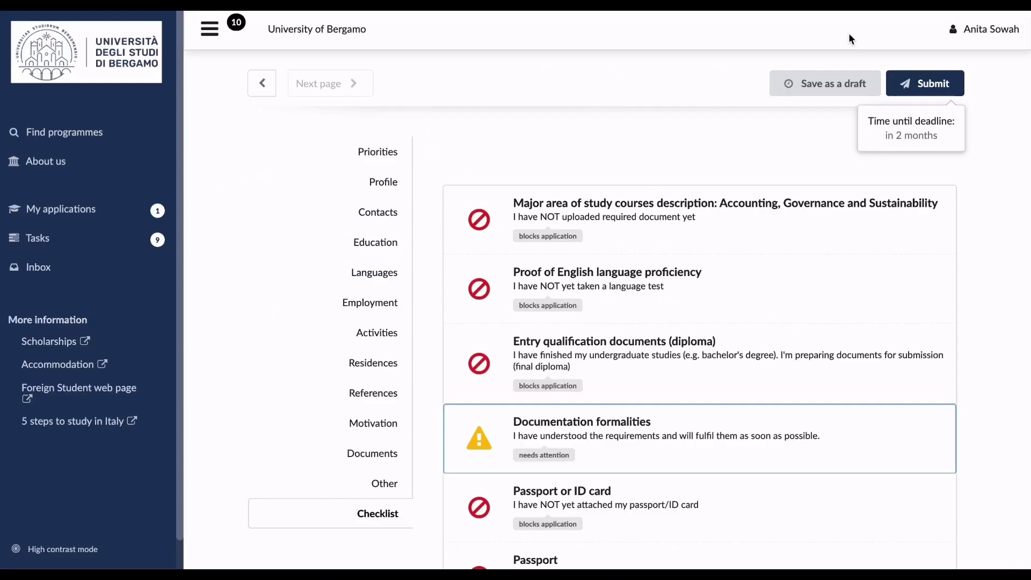
# Step: Read the scan requirements and status options of the Passport or ID card and Passport checklist items
pyautogui.click(788, 520)
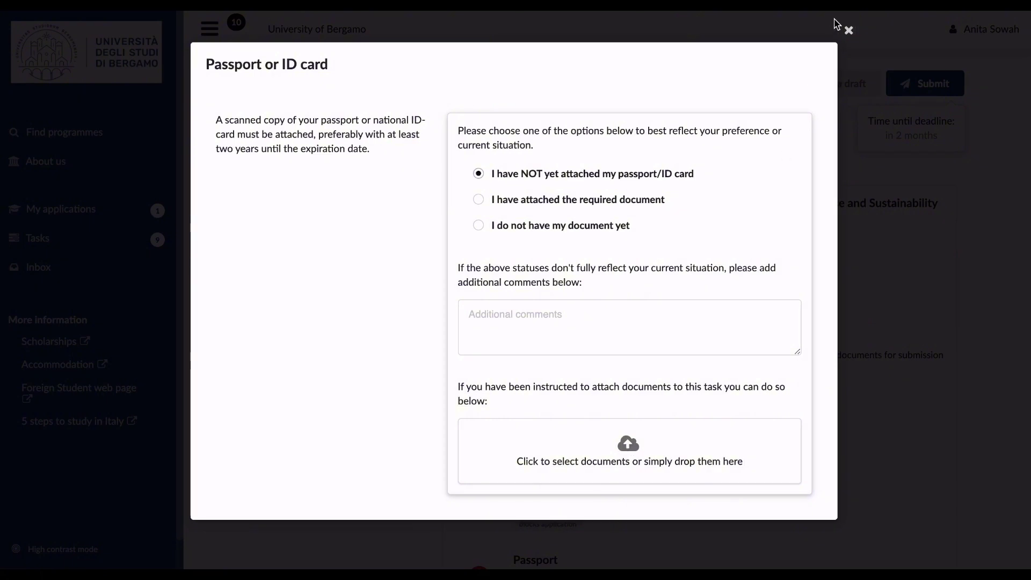
pyautogui.click(849, 32)
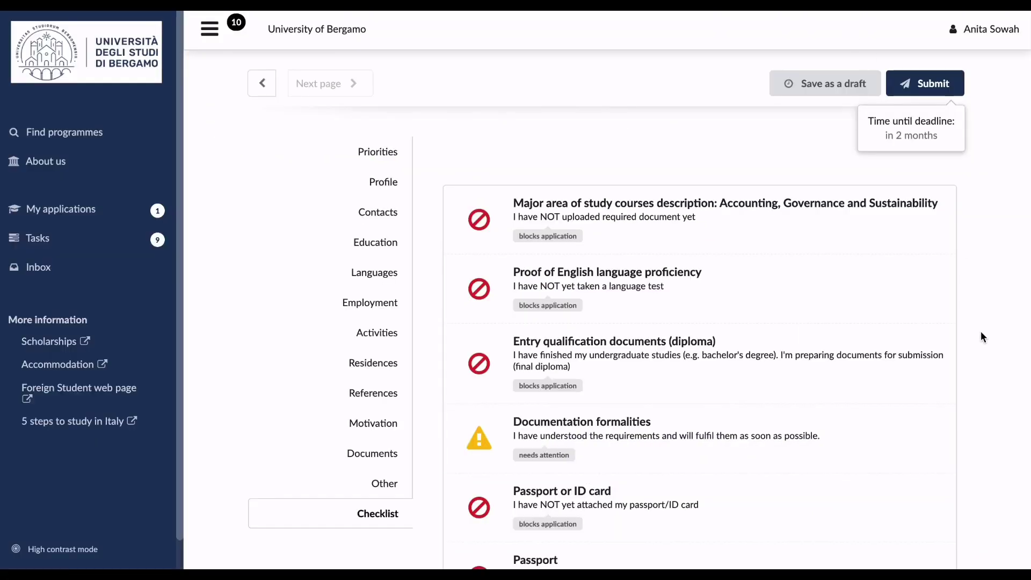
pyautogui.scroll(-1, 986, 330)
pyautogui.scroll(-7, 986, 329)
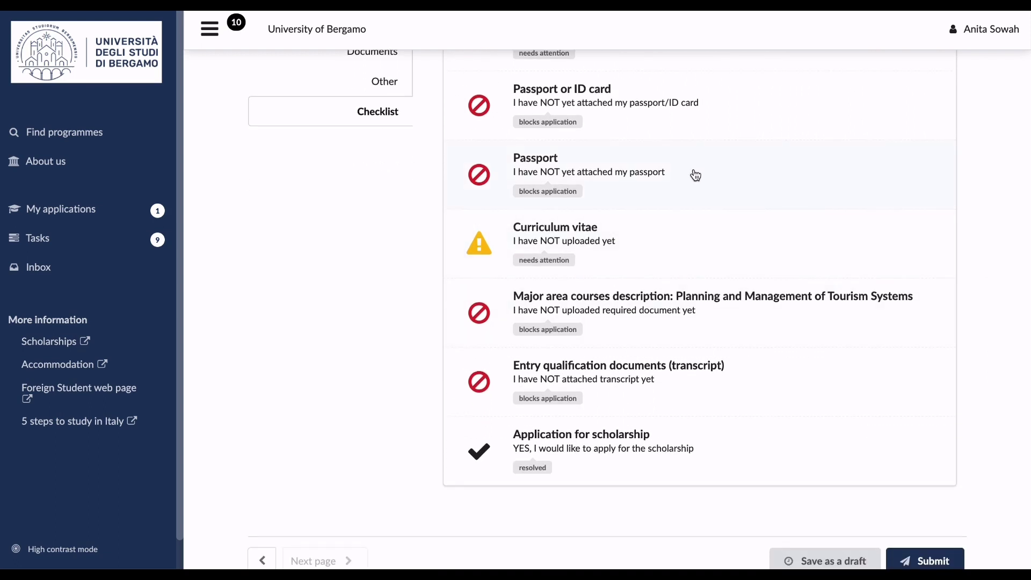
pyautogui.click(696, 175)
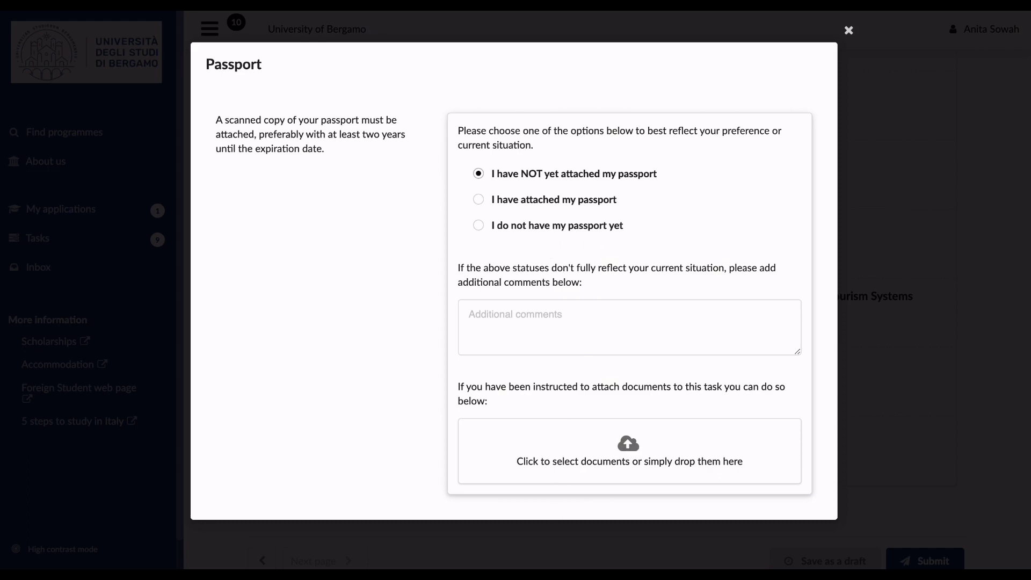
pyautogui.click(848, 38)
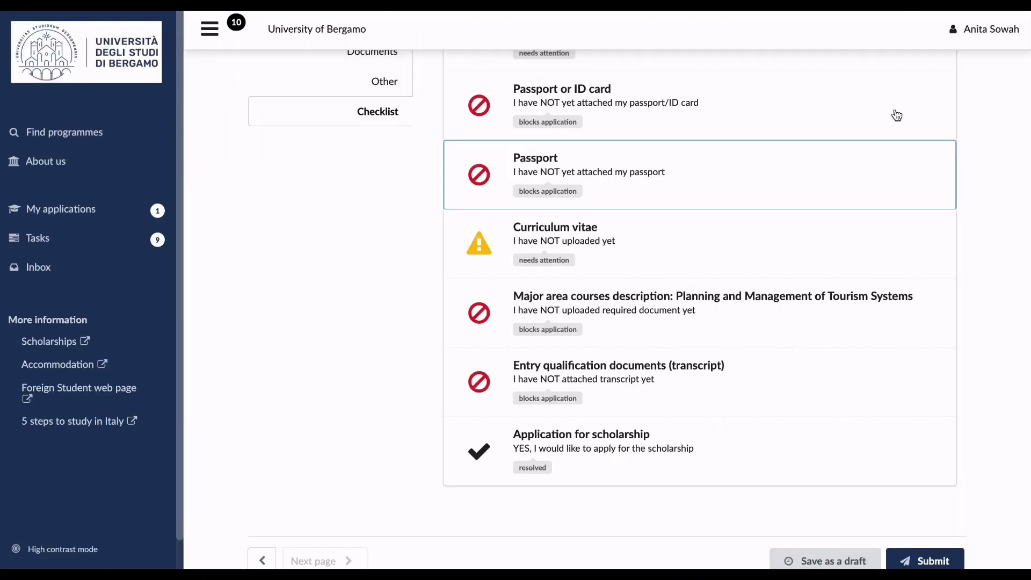
# Step: Read the requirements of the Planning and Management of Tourism Systems courses description and Entry qualification documents (transcript) items
pyautogui.scroll(-1, 971, 217)
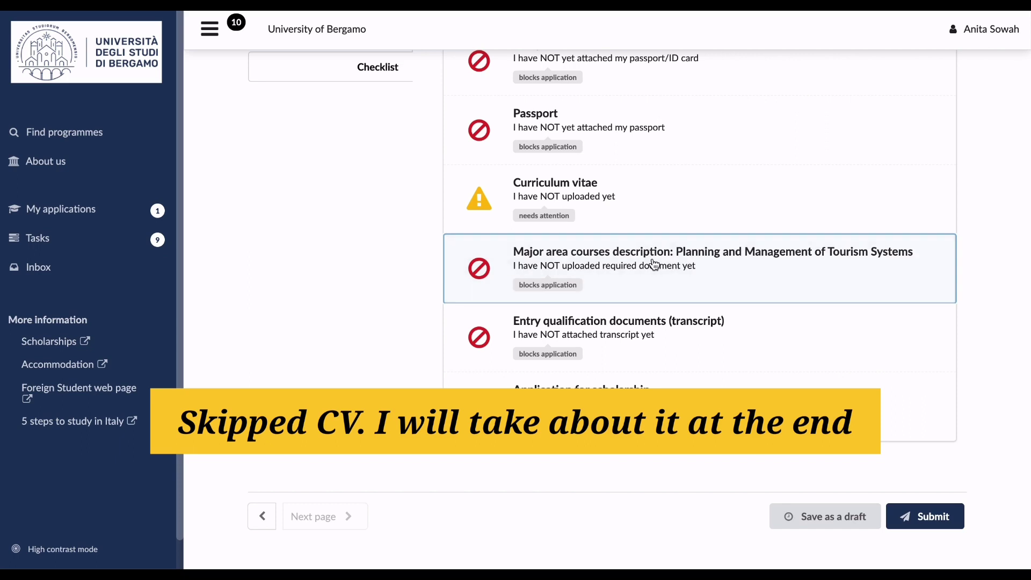
pyautogui.click(654, 263)
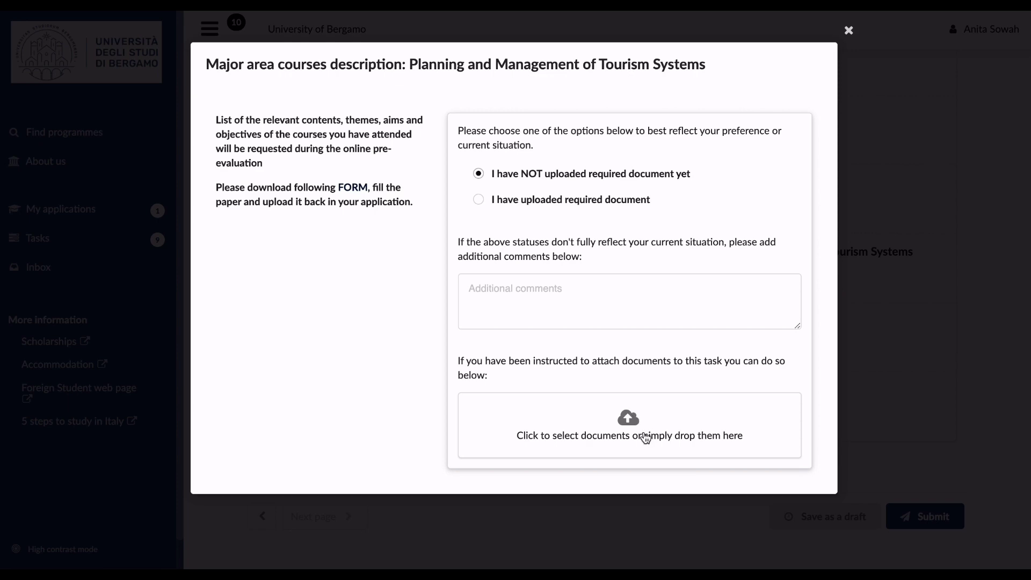
pyautogui.click(848, 30)
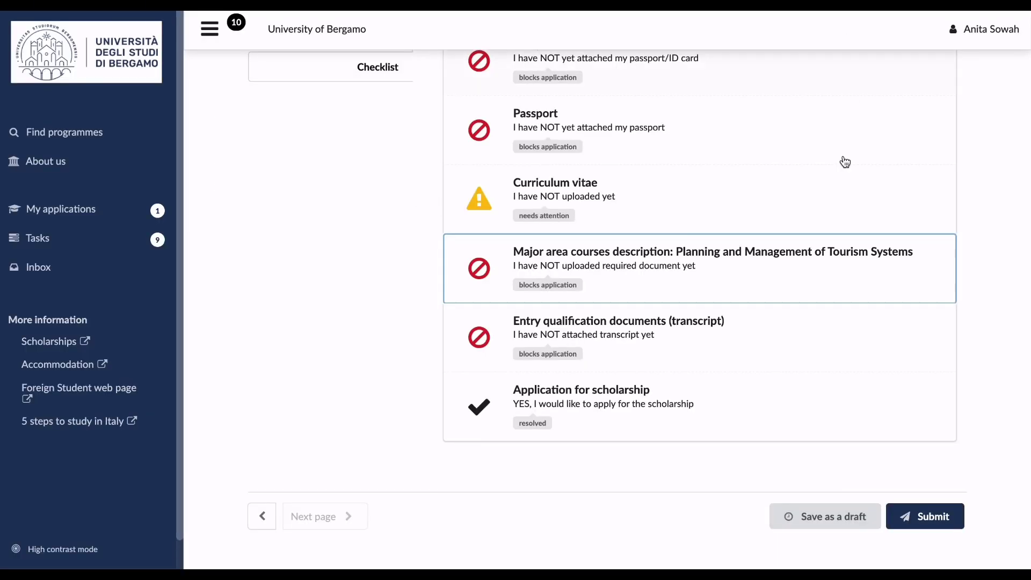
pyautogui.click(664, 349)
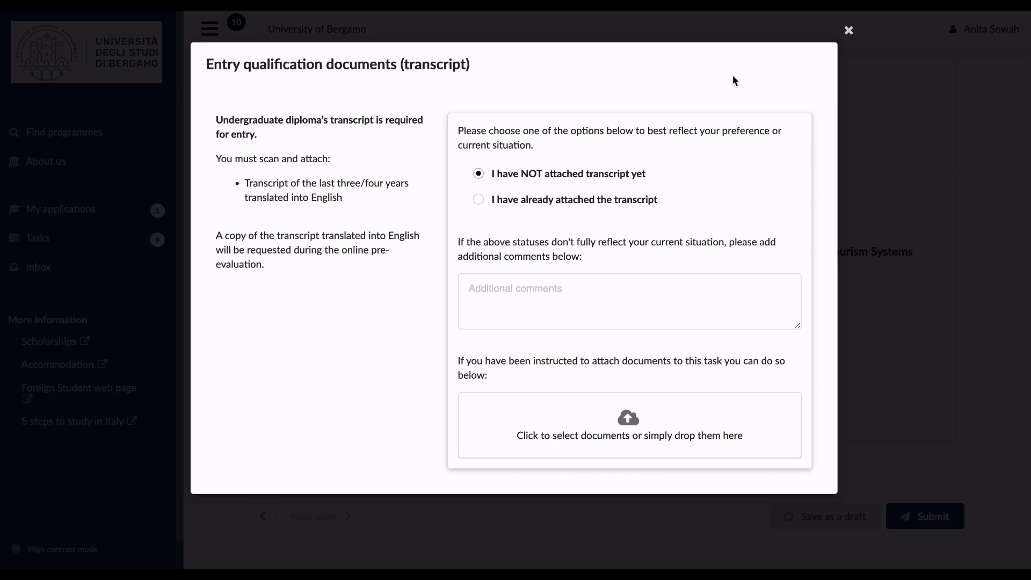
# Step: Read the requirements and status options of the Application for scholarship and Curriculum vitae checklist items
pyautogui.click(848, 31)
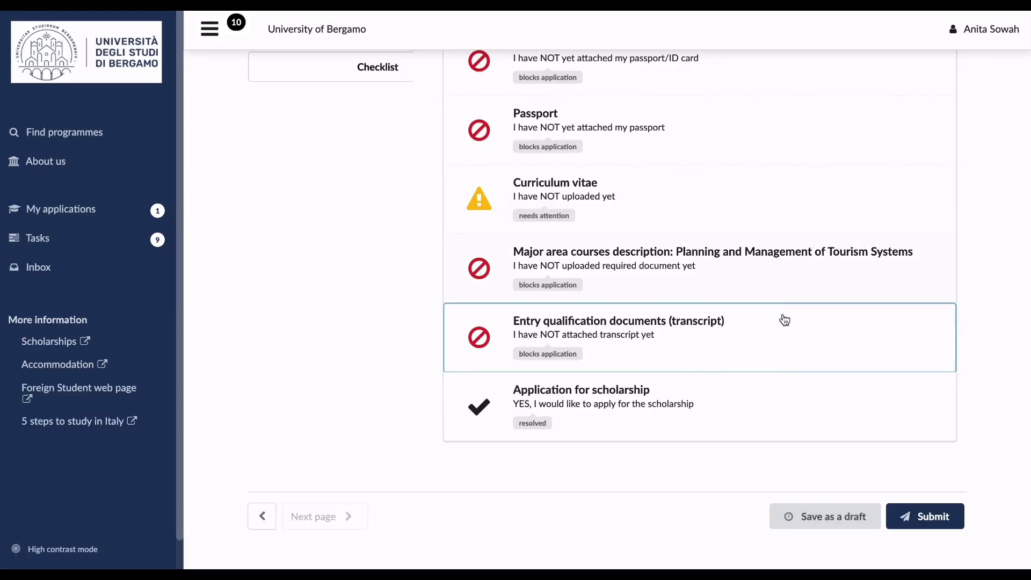
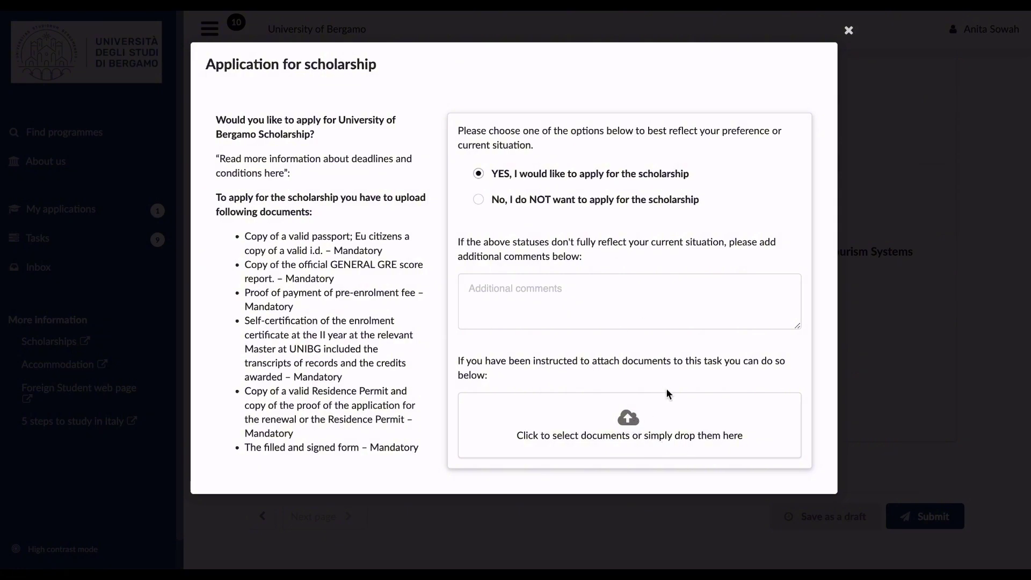
pyautogui.click(848, 30)
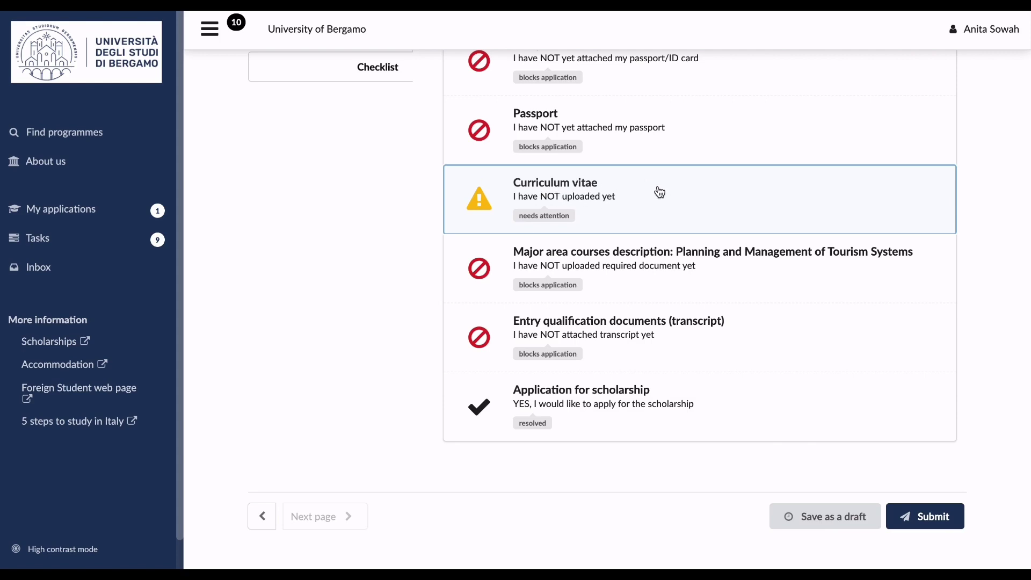
pyautogui.click(577, 199)
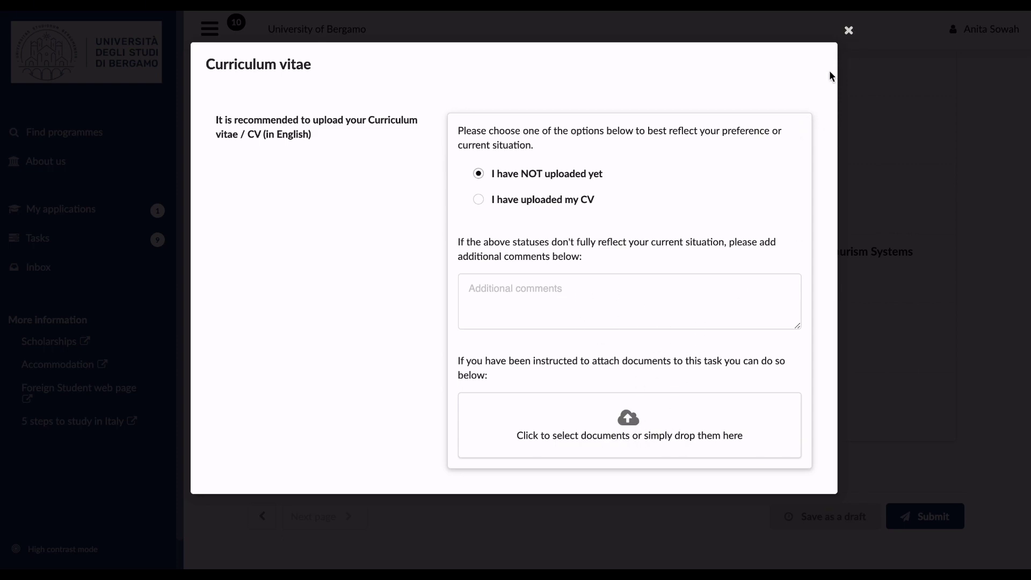
pyautogui.click(848, 29)
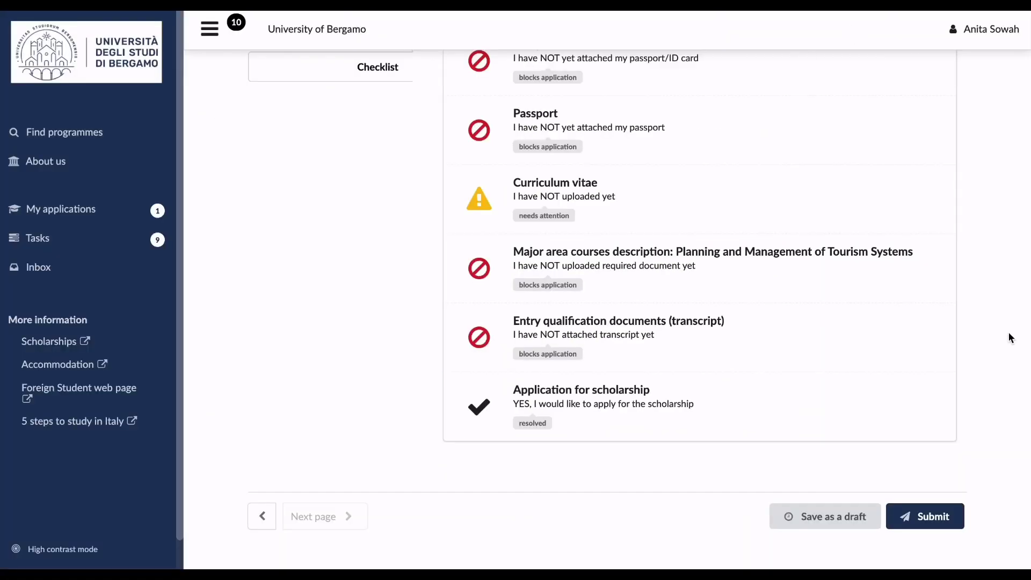
# Step: Try to submit the application and look back over the statuses of the checklist items
pyautogui.scroll(5, 1008, 331)
pyautogui.scroll(-5, 1007, 332)
pyautogui.click(926, 524)
pyautogui.scroll(1, 983, 454)
pyautogui.scroll(8, 983, 455)
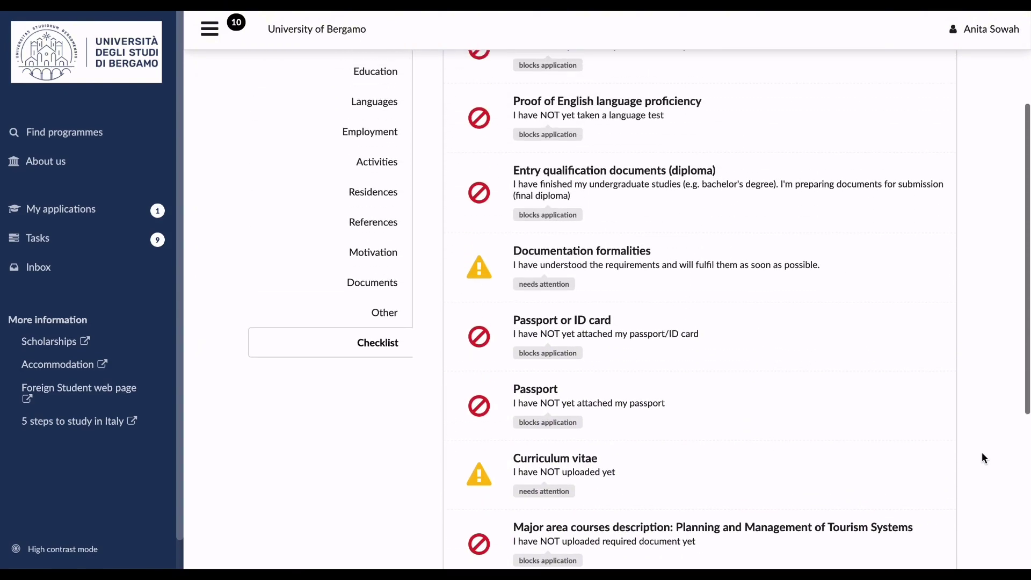